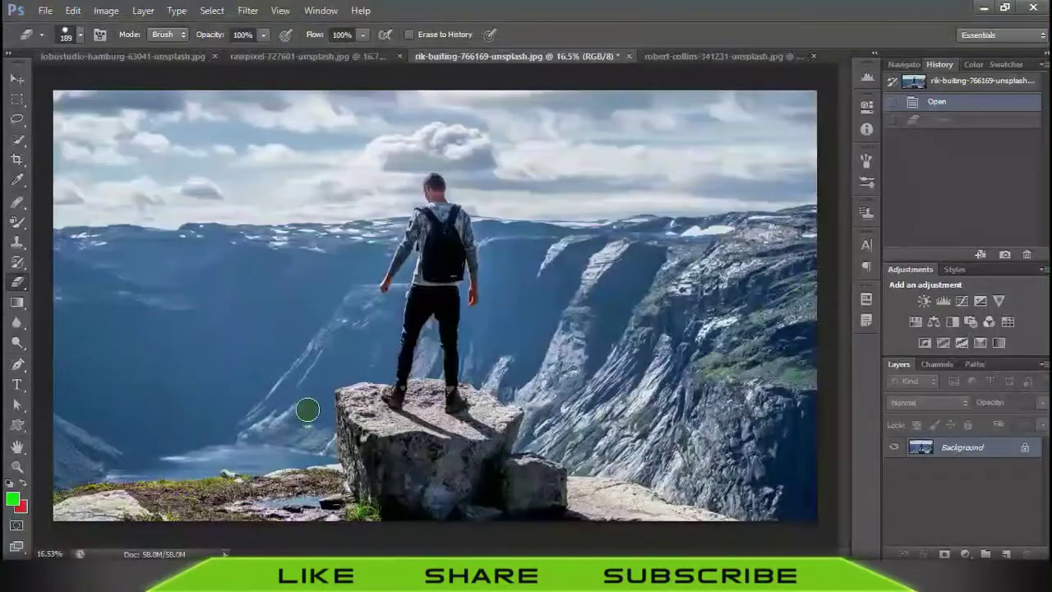
# Browse the Eraser and History Brush tool flyouts, switching back and forth between them
pyautogui.rightClick(23, 284)
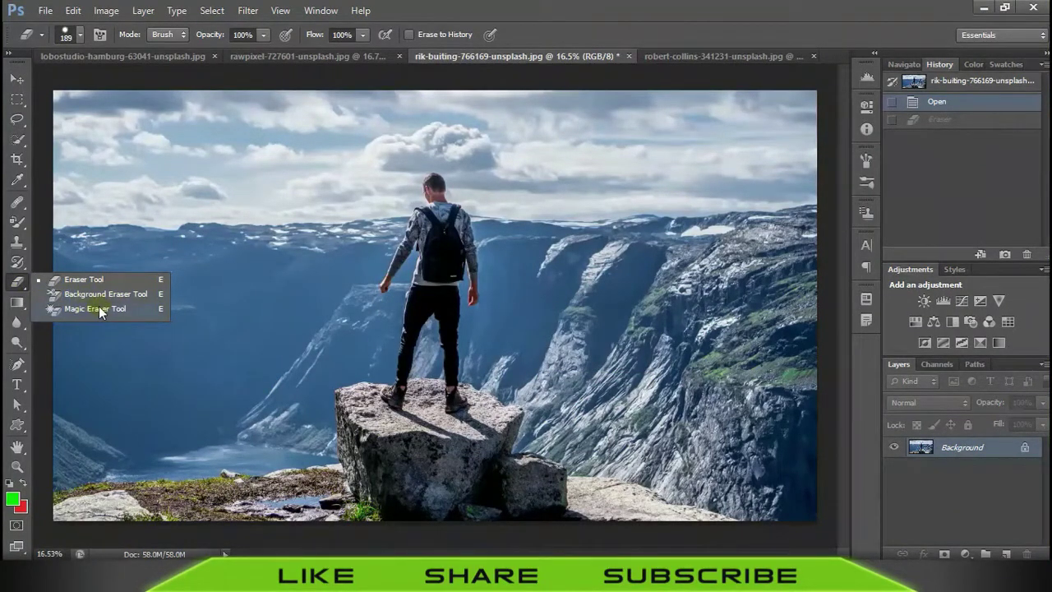
pyautogui.click(18, 263)
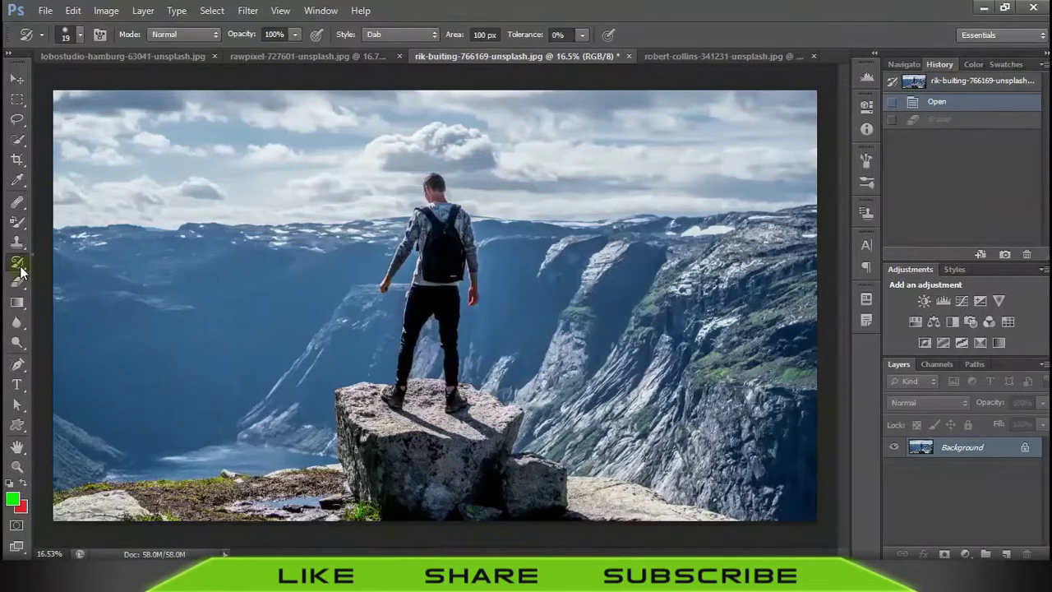
pyautogui.rightClick(20, 269)
pyautogui.click(53, 274)
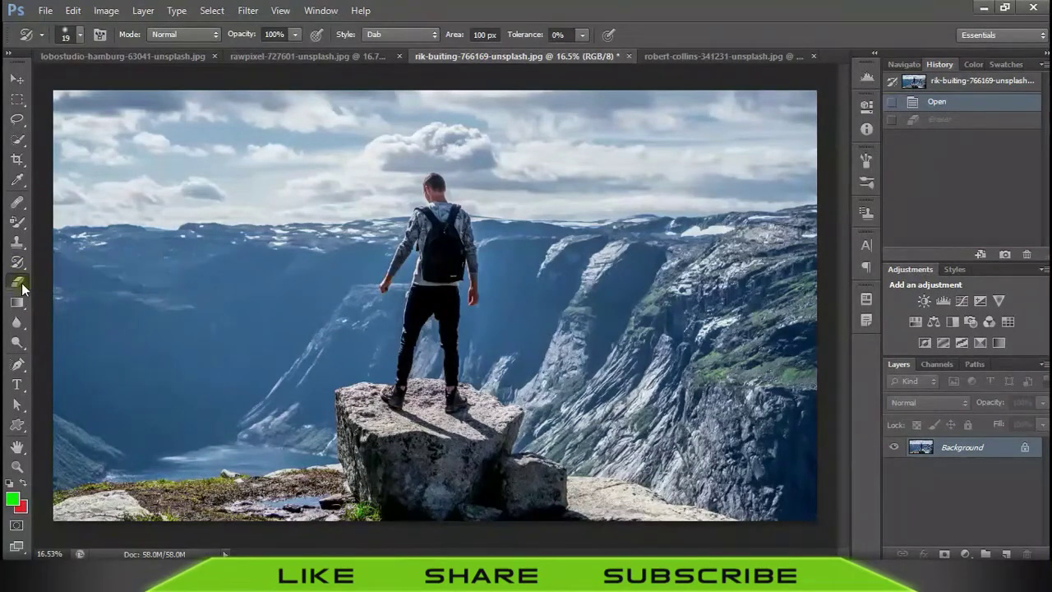
pyautogui.click(18, 282)
pyautogui.rightClick(18, 282)
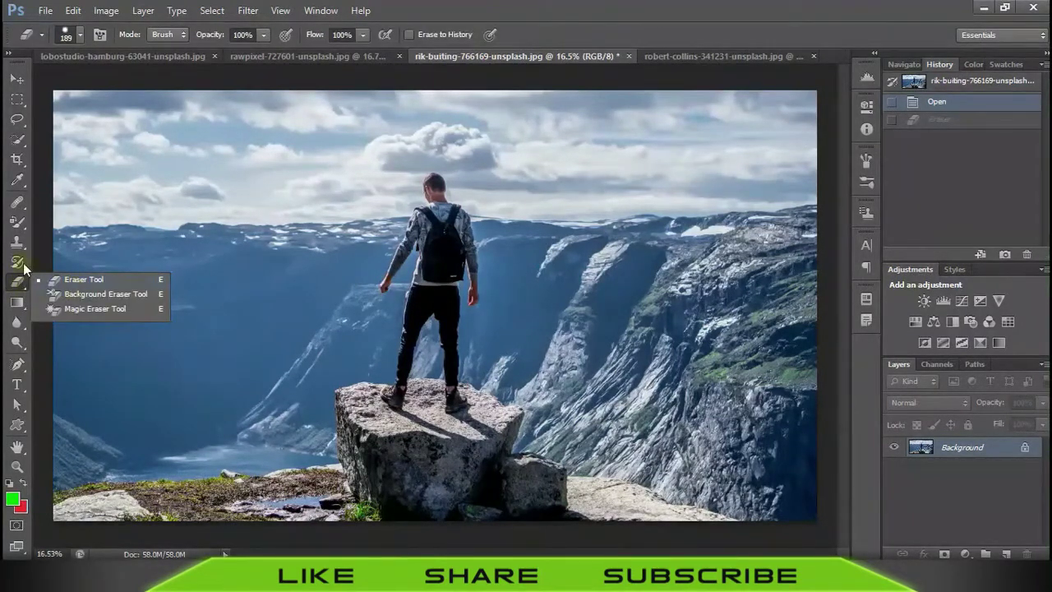
pyautogui.click(24, 265)
pyautogui.rightClick(24, 265)
pyautogui.click(20, 284)
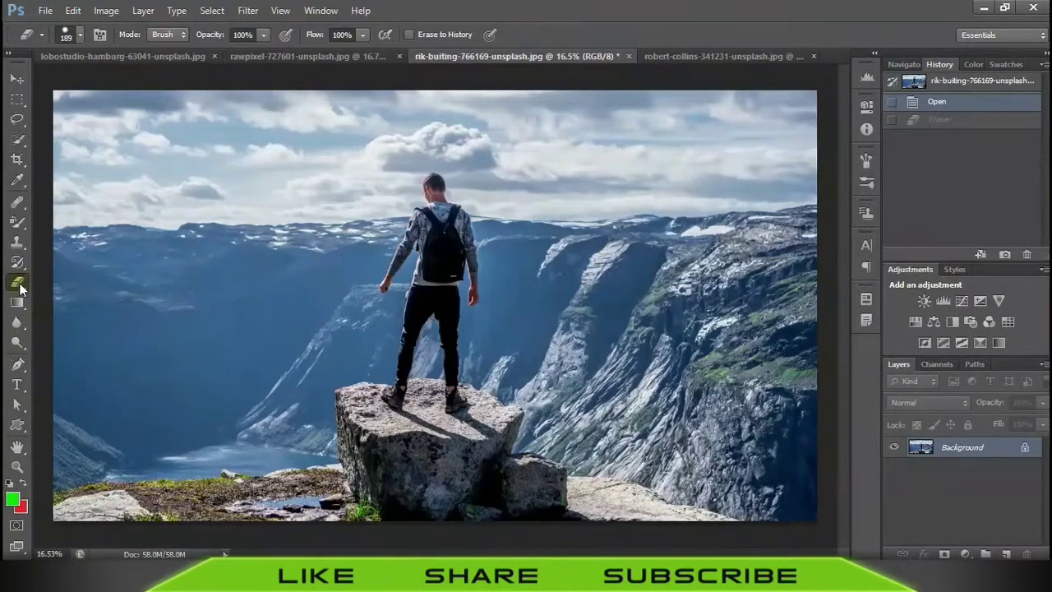
pyautogui.rightClick(19, 286)
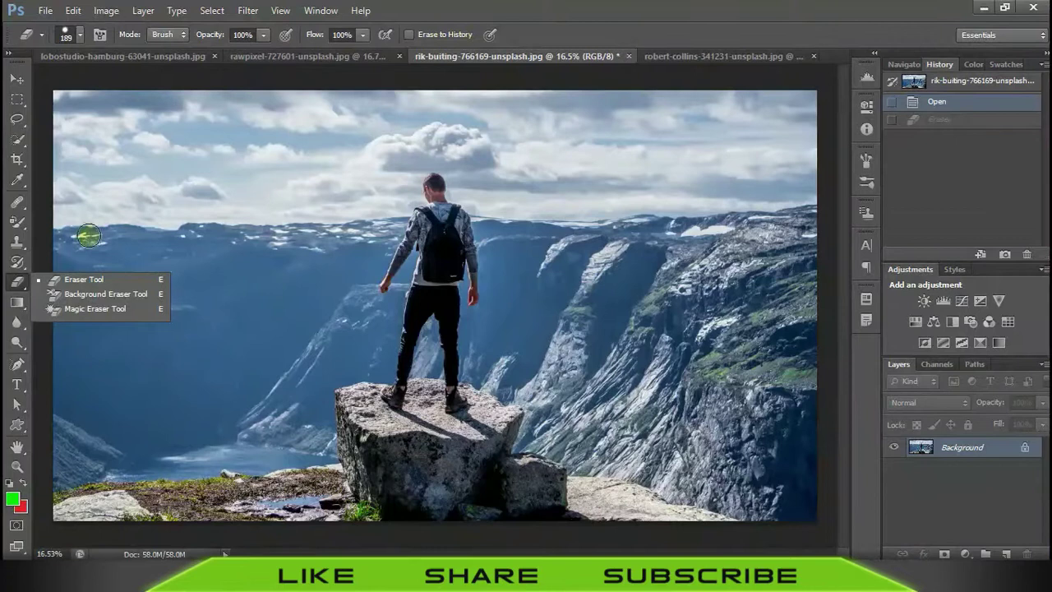
# Try the Art History Brush, then settle back on the standard Eraser Tool
pyautogui.click(30, 260)
pyautogui.rightClick(30, 260)
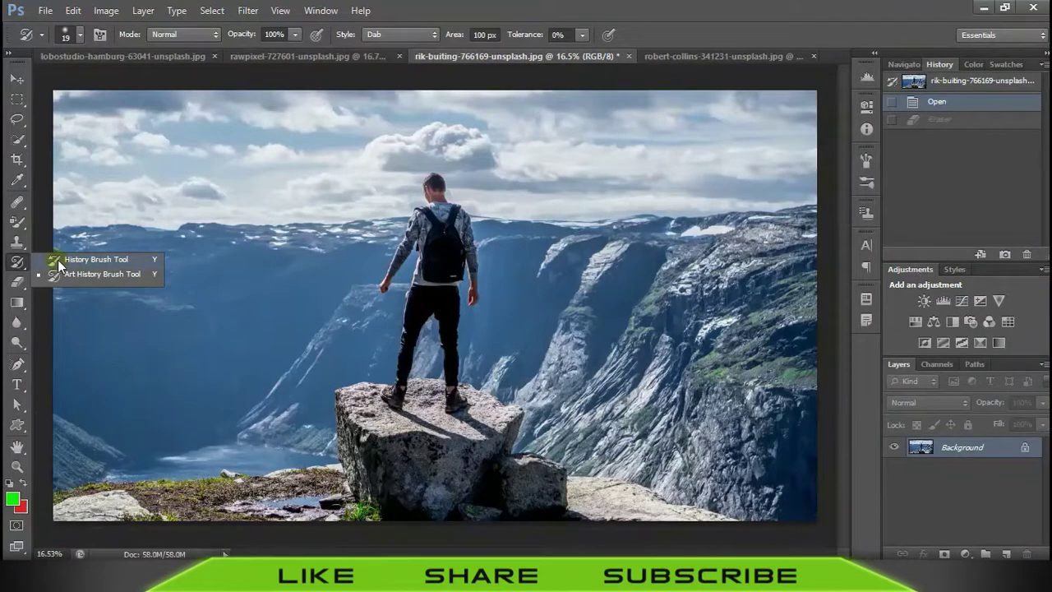
pyautogui.click(16, 281)
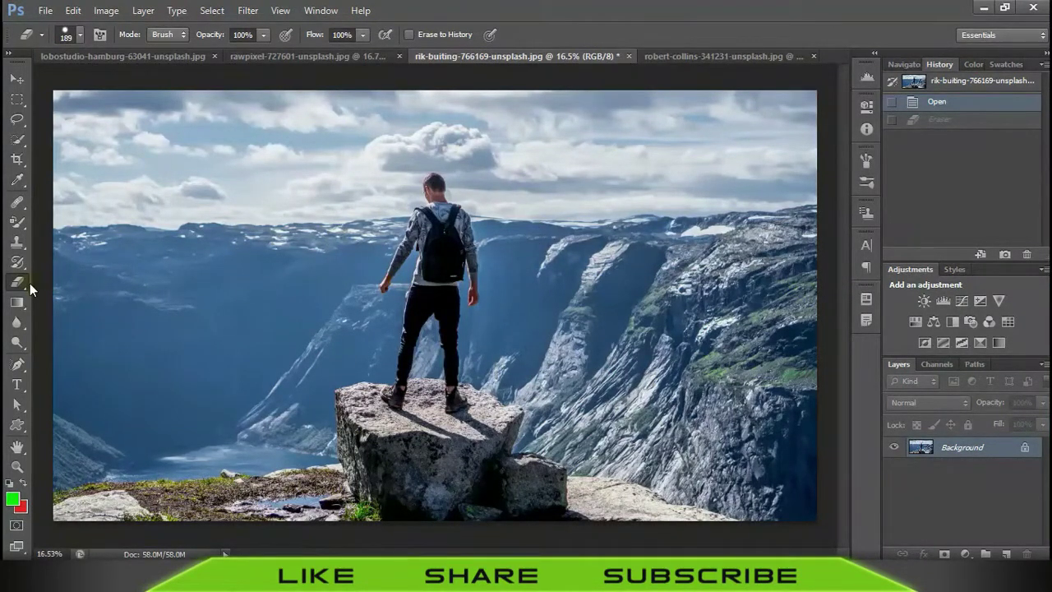
pyautogui.rightClick(17, 281)
pyautogui.click(18, 288)
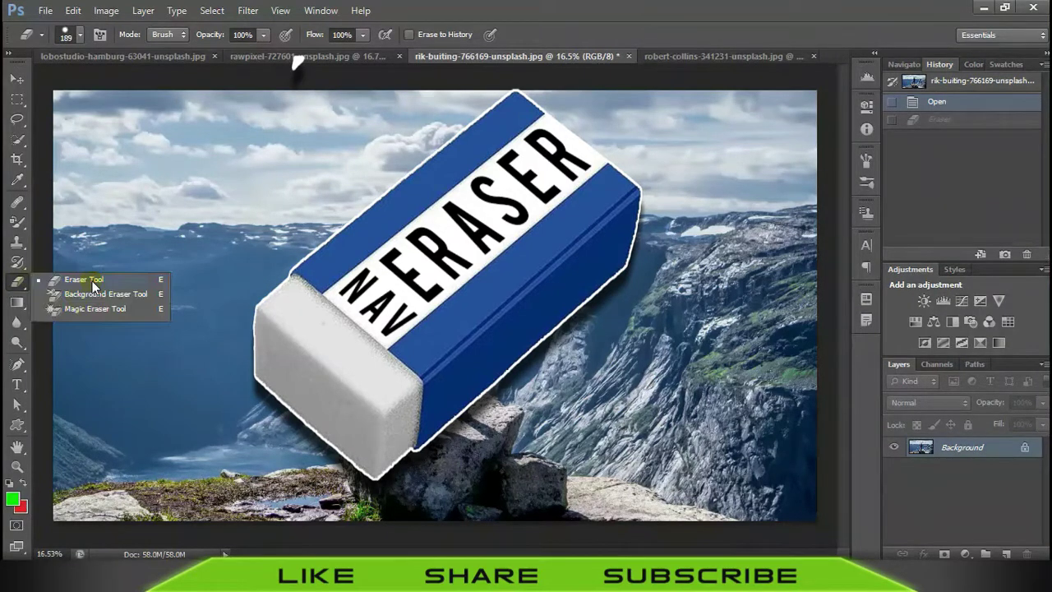
pyautogui.rightClick(17, 281)
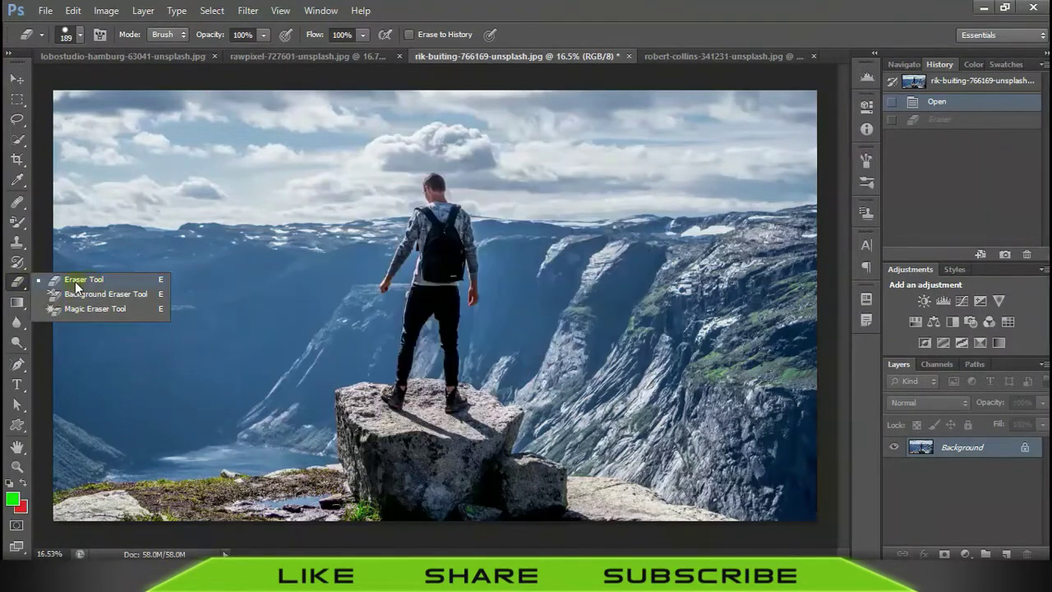
pyautogui.click(31, 283)
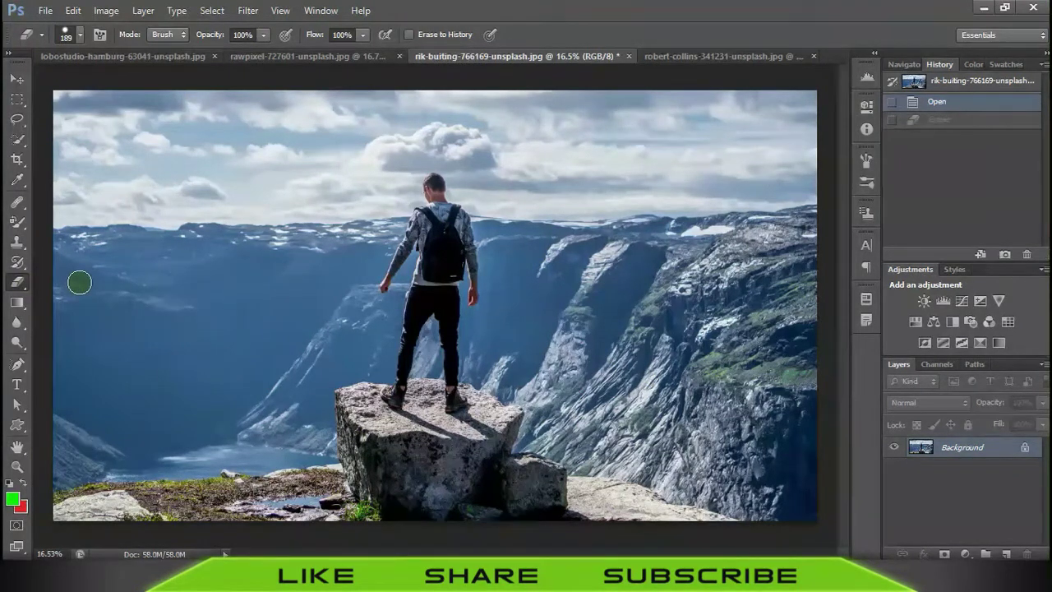
pyautogui.rightClick(17, 281)
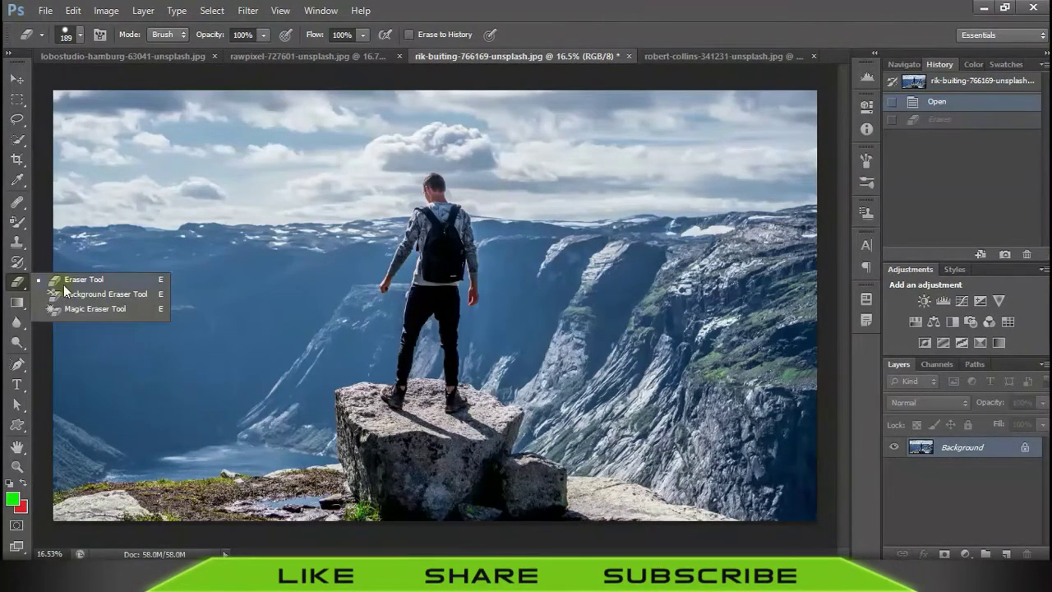
pyautogui.click(524, 37)
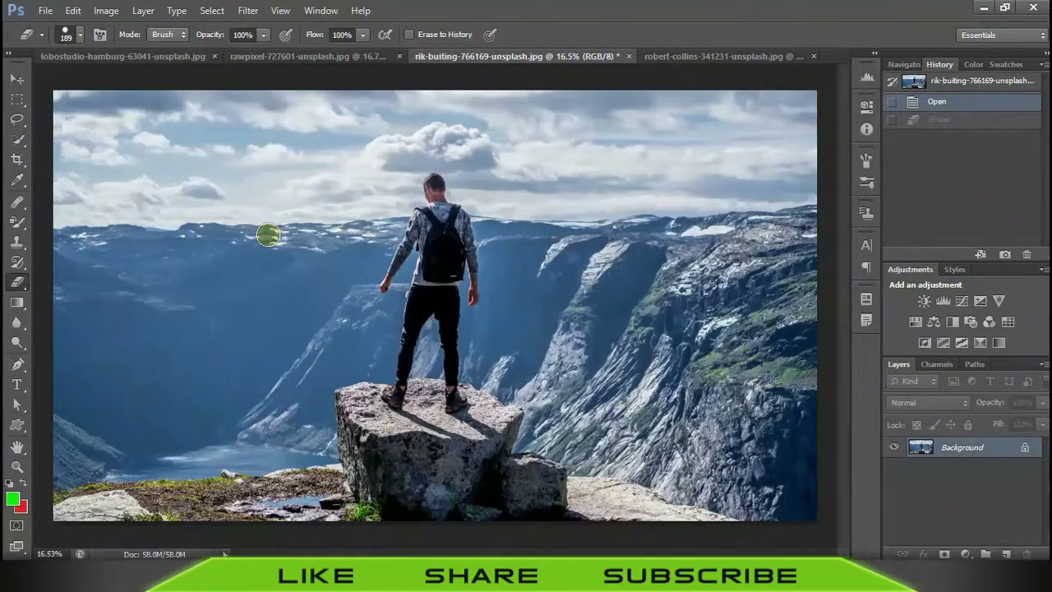
# Erase a red streak across the sky left of the hiker
pyautogui.rightClick(27, 279)
pyautogui.click(52, 279)
pyautogui.moveTo(242, 173)
pyautogui.mouseDown()
pyautogui.moveTo(200, 218)
pyautogui.moveTo(301, 176)
pyautogui.moveTo(252, 235)
pyautogui.moveTo(329, 200)
pyautogui.moveTo(335, 214)
pyautogui.moveTo(388, 200)
pyautogui.mouseUp()
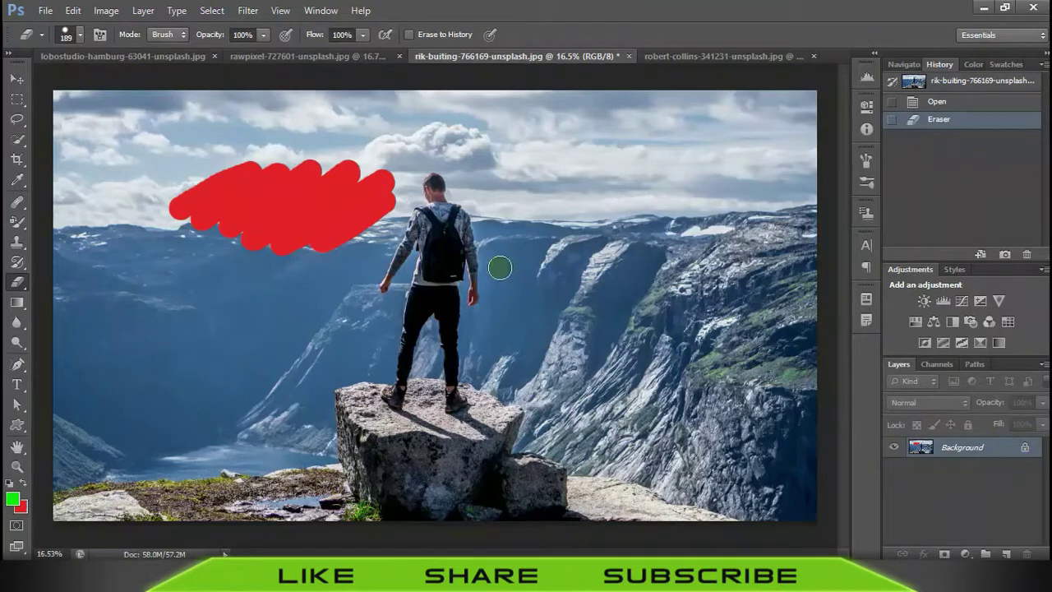
# Erase a second red streak across the sky right of the hiker
pyautogui.rightClick(27, 284)
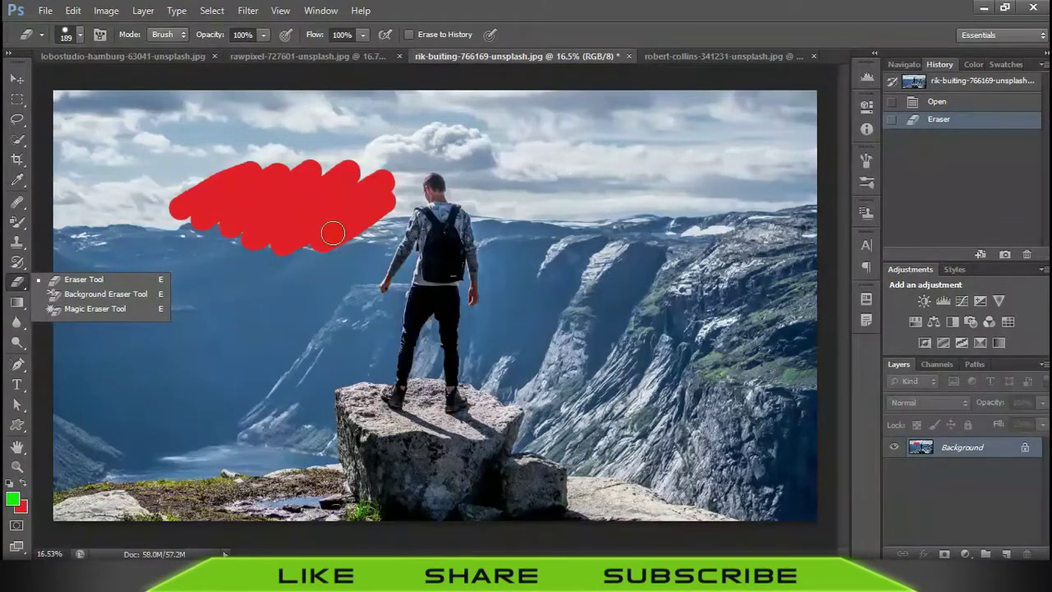
pyautogui.click(25, 497)
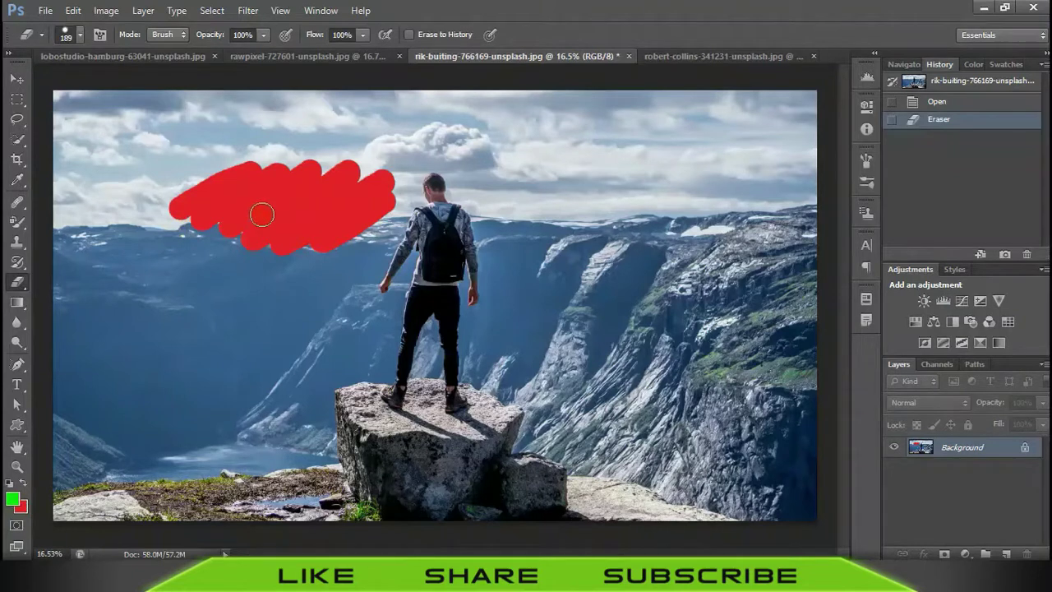
pyautogui.moveTo(558, 164)
pyautogui.mouseDown()
pyautogui.moveTo(630, 156)
pyautogui.moveTo(624, 181)
pyautogui.moveTo(662, 157)
pyautogui.moveTo(633, 191)
pyautogui.moveTo(669, 172)
pyautogui.moveTo(690, 175)
pyautogui.moveTo(682, 198)
pyautogui.moveTo(707, 194)
pyautogui.mouseUp()
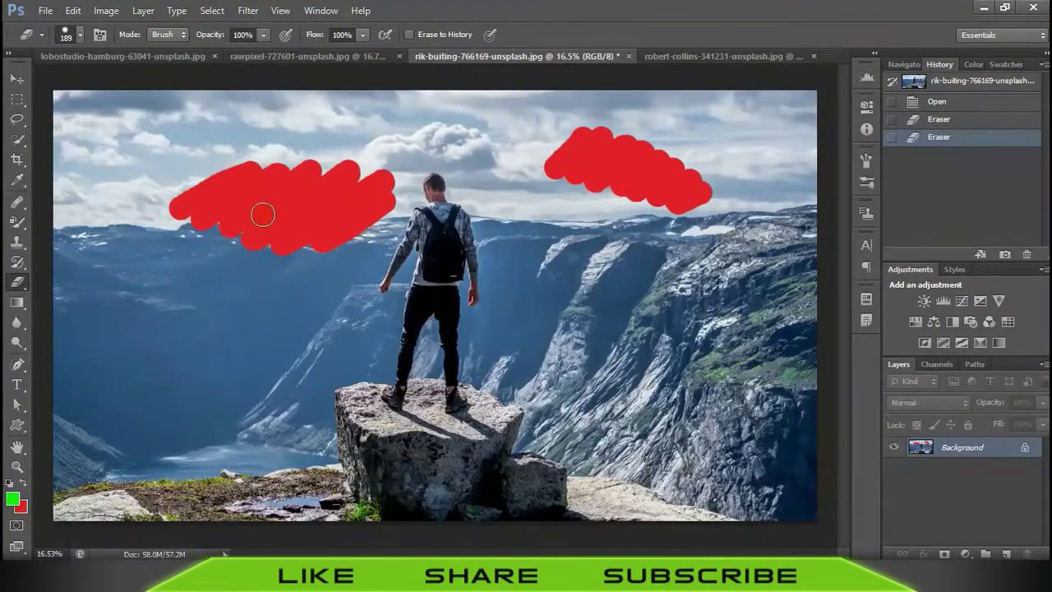
# Select the Open state in the History panel to undo both eraser strokes
pyautogui.click(960, 105)
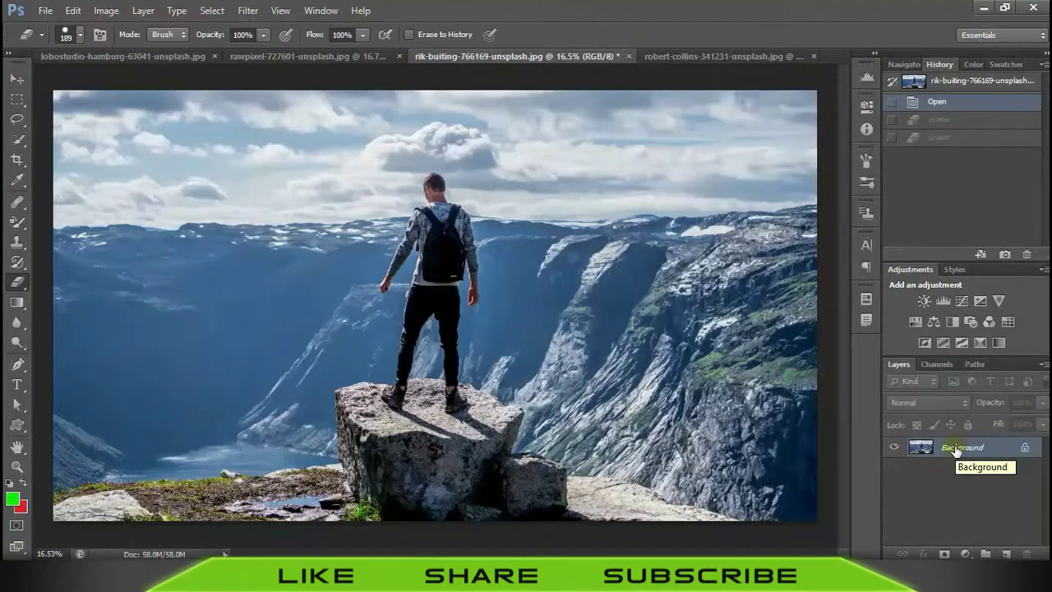
# Convert Background to Layer 0, then erase two sky patches to transparency
pyautogui.doubleClick(920, 447)
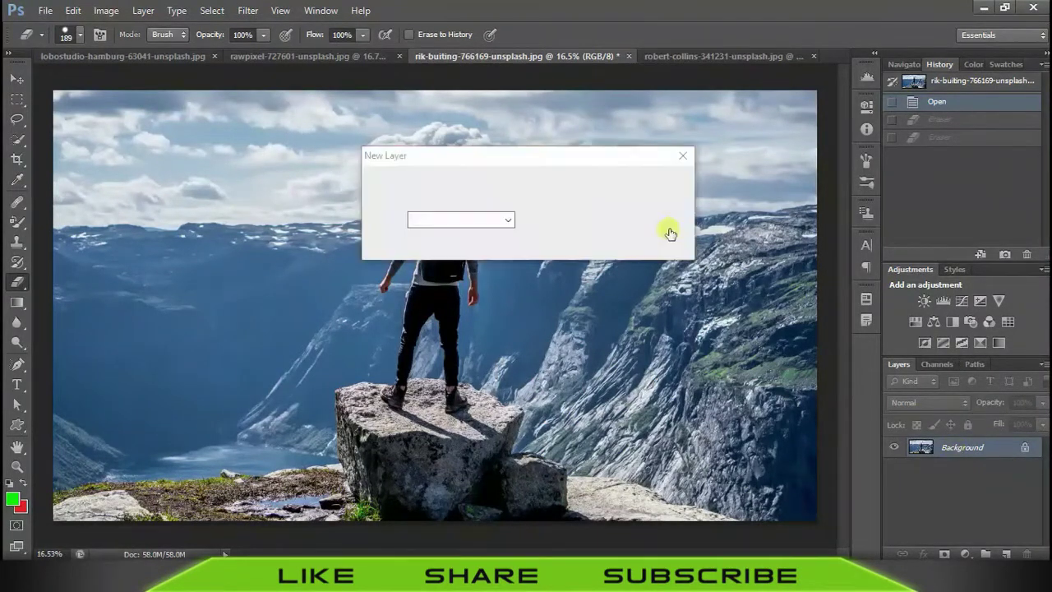
pyautogui.click(652, 180)
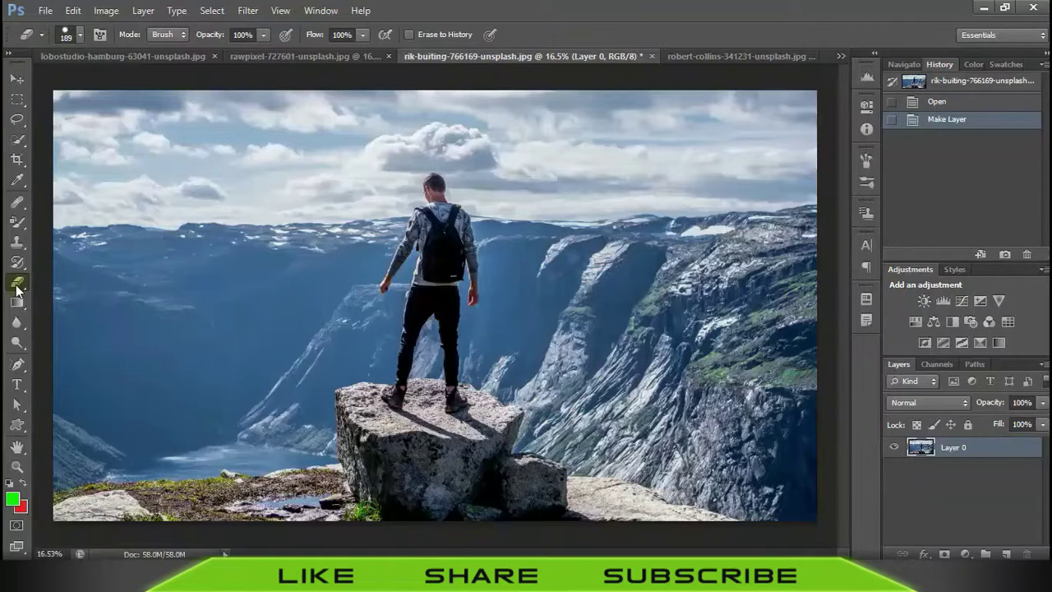
pyautogui.rightClick(18, 282)
pyautogui.click(200, 178)
pyautogui.moveTo(200, 172)
pyautogui.mouseDown()
pyautogui.moveTo(231, 176)
pyautogui.moveTo(202, 225)
pyautogui.moveTo(251, 186)
pyautogui.moveTo(232, 227)
pyautogui.moveTo(279, 205)
pyautogui.moveTo(258, 237)
pyautogui.moveTo(298, 211)
pyautogui.moveTo(277, 254)
pyautogui.moveTo(330, 216)
pyautogui.moveTo(300, 265)
pyautogui.moveTo(357, 225)
pyautogui.mouseUp()
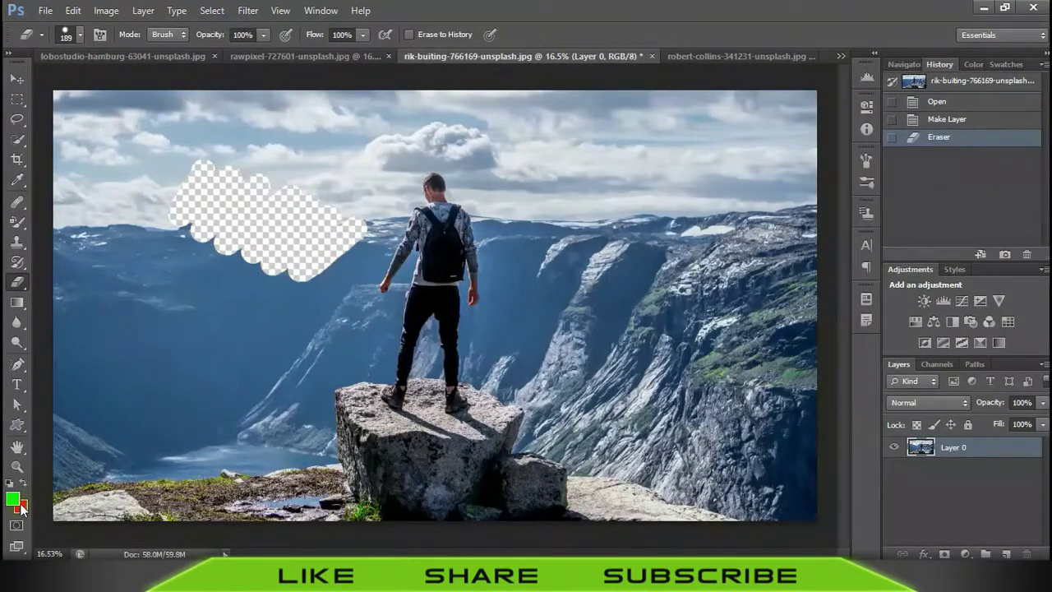
pyautogui.moveTo(197, 230); pyautogui.dragTo(325, 216)
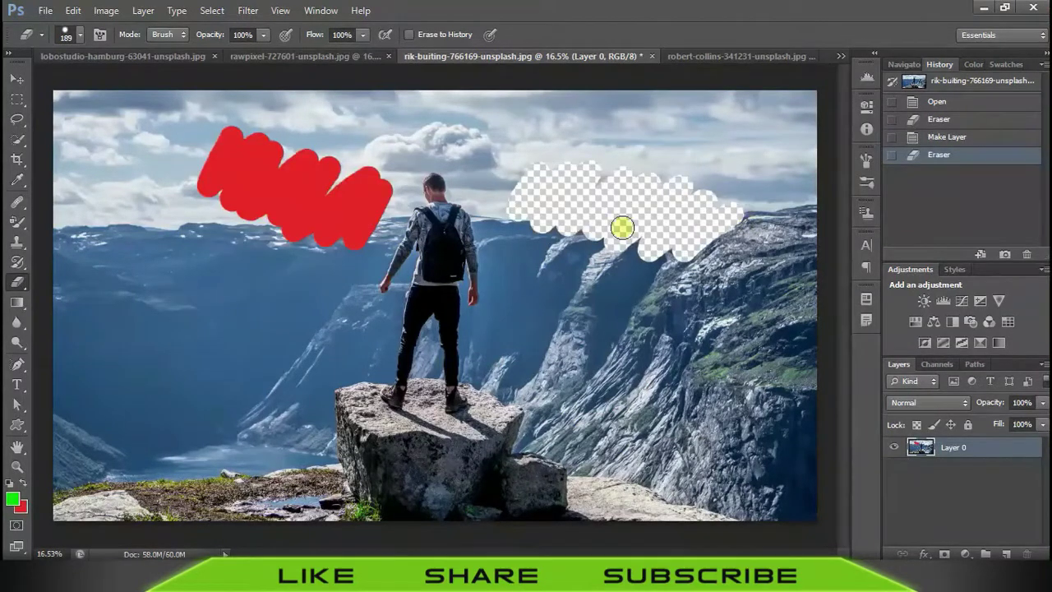
# Revert to the Open state and convert Background to Layer 0 again
pyautogui.click(961, 138)
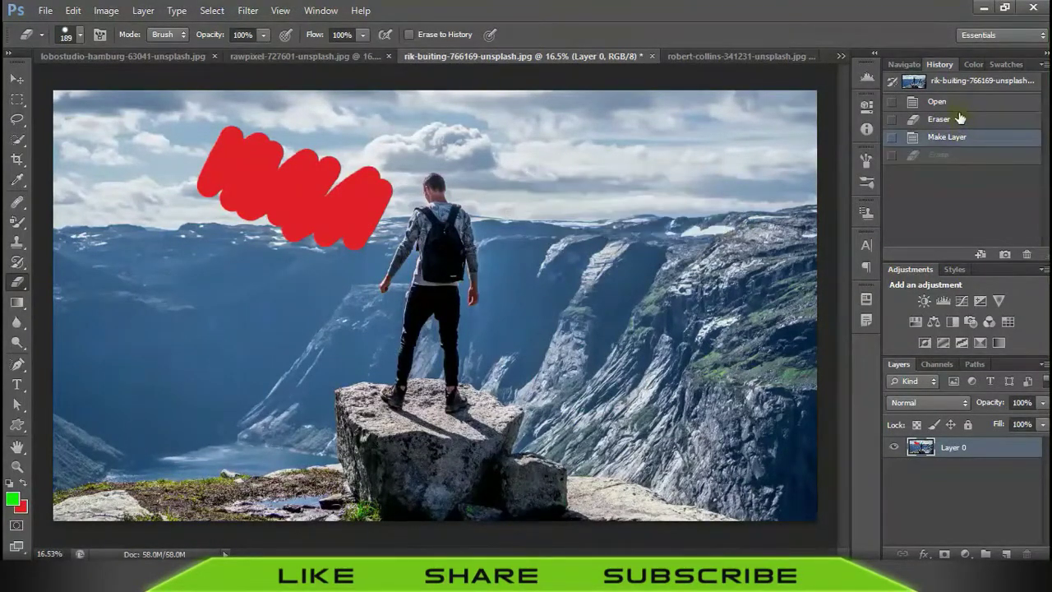
pyautogui.click(960, 108)
pyautogui.doubleClick(1016, 449)
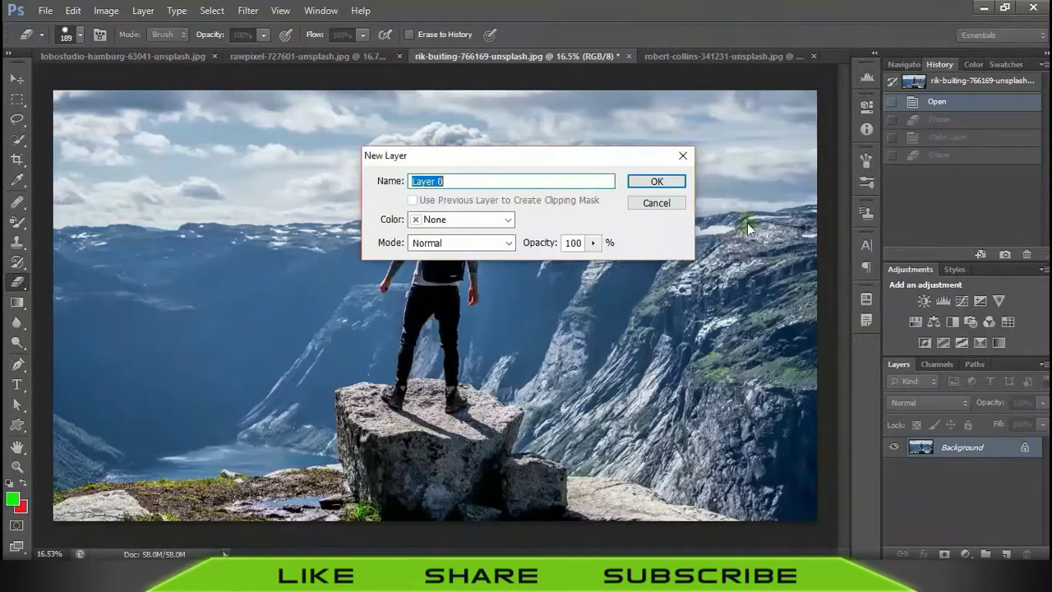
pyautogui.click(664, 181)
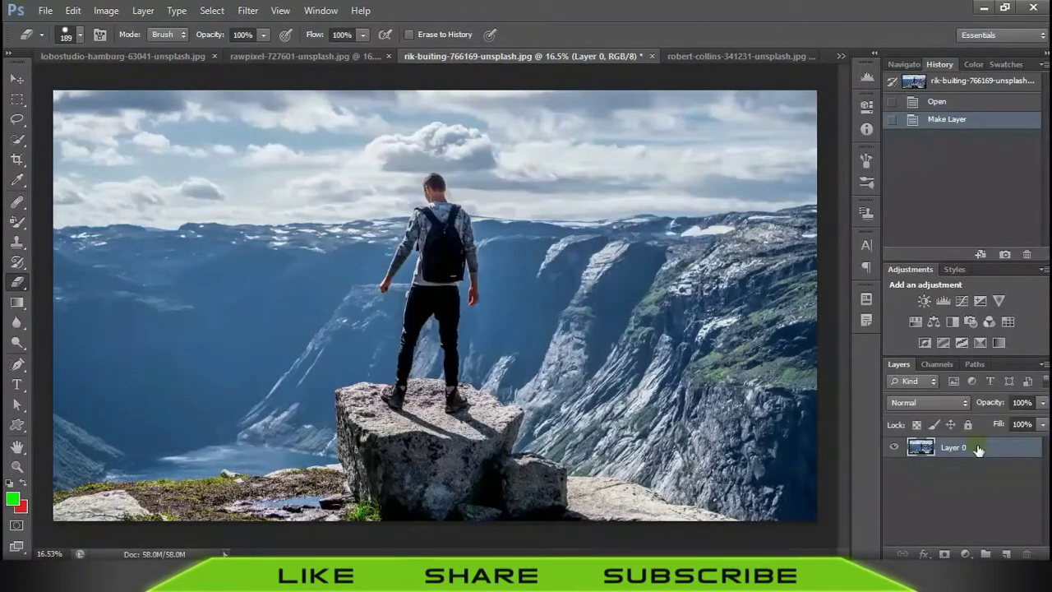
# Erase the hiker's head, torso and legs to transparency
pyautogui.click(436, 181)
pyautogui.moveTo(435, 189); pyautogui.dragTo(429, 305)
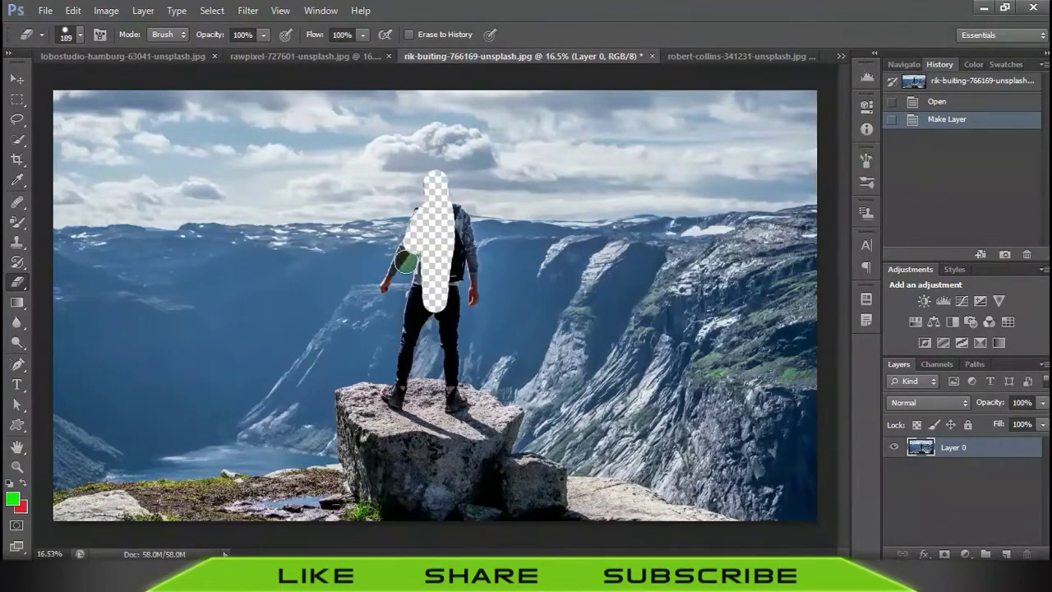
pyautogui.moveTo(404, 372)
pyautogui.mouseDown()
pyautogui.moveTo(462, 232)
pyautogui.moveTo(475, 294)
pyautogui.mouseUp()
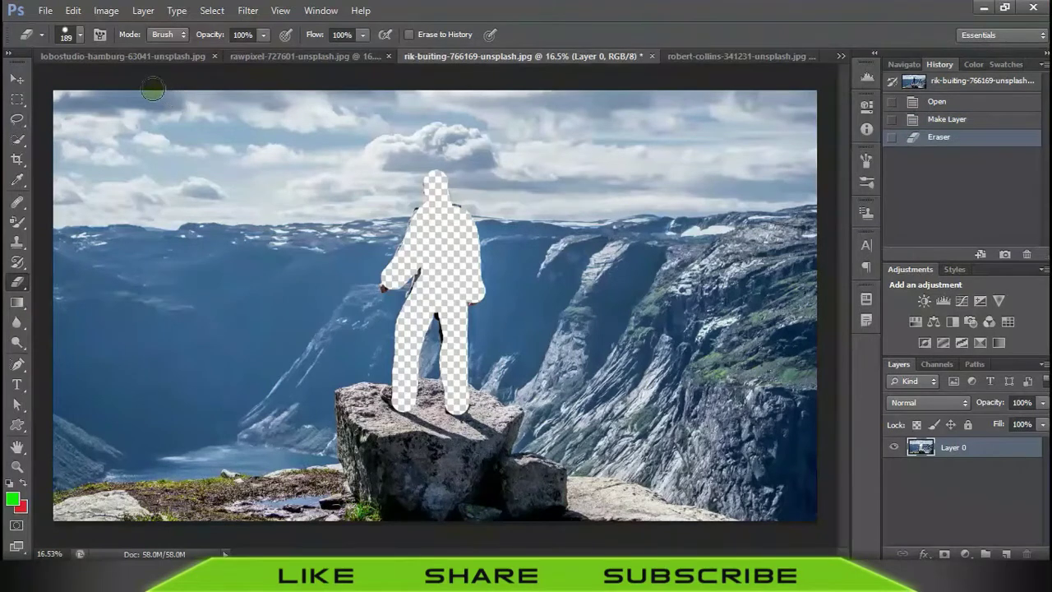
pyautogui.click(81, 34)
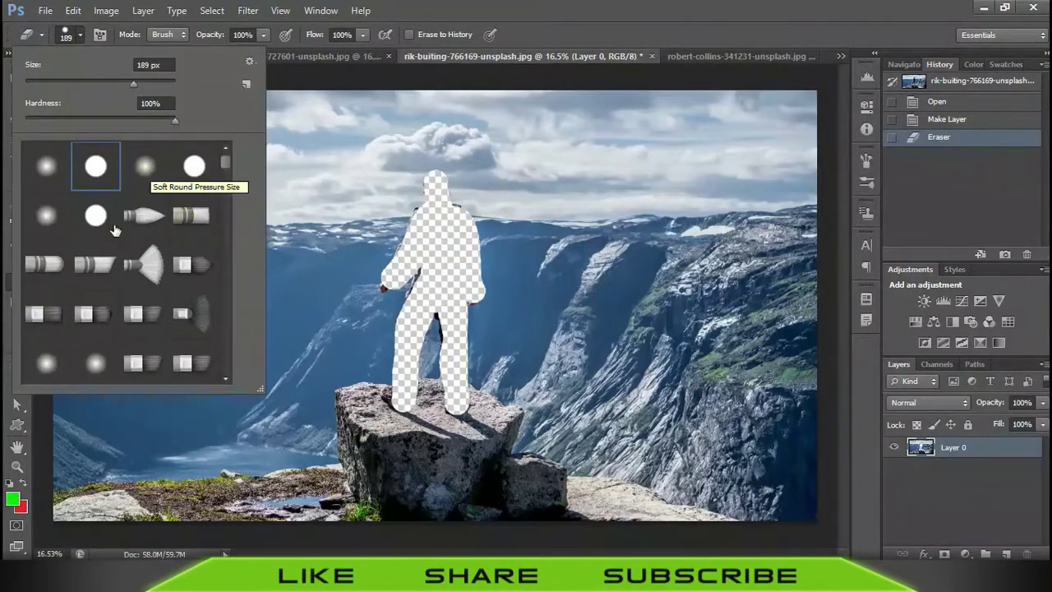
# Restore the hiker via Make Layer in History and set a 60 bristle brush at 442 px
pyautogui.click(999, 122)
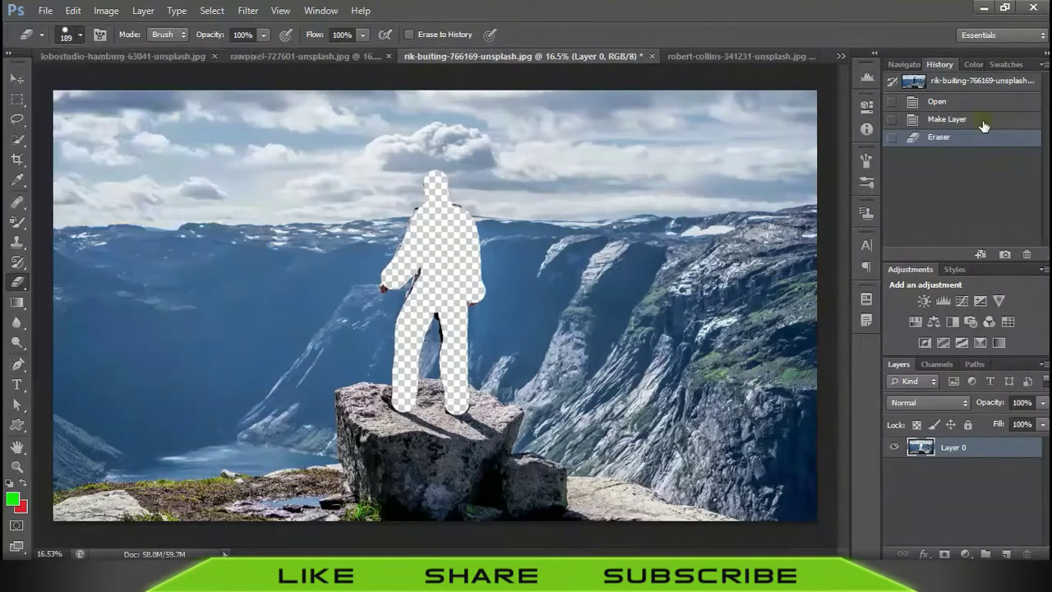
pyautogui.click(80, 35)
pyautogui.click(194, 296)
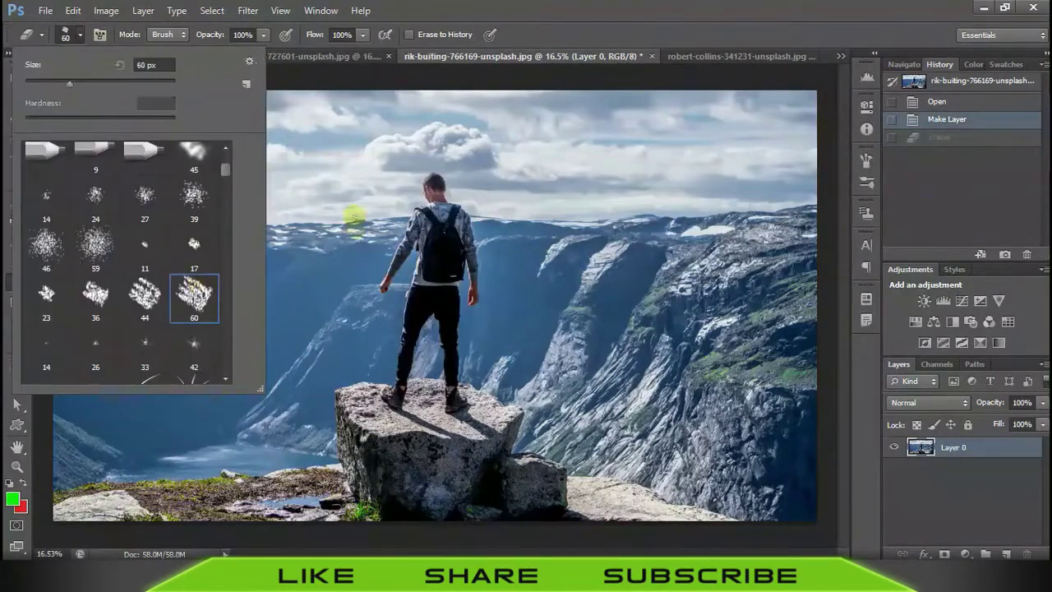
pyautogui.click(129, 84)
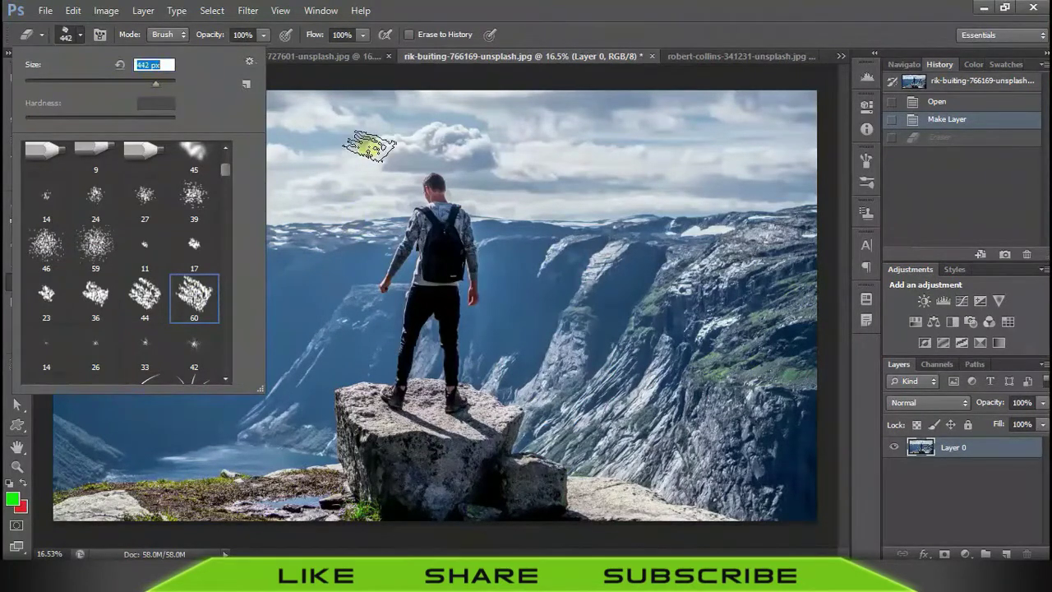
pyautogui.press('Return')
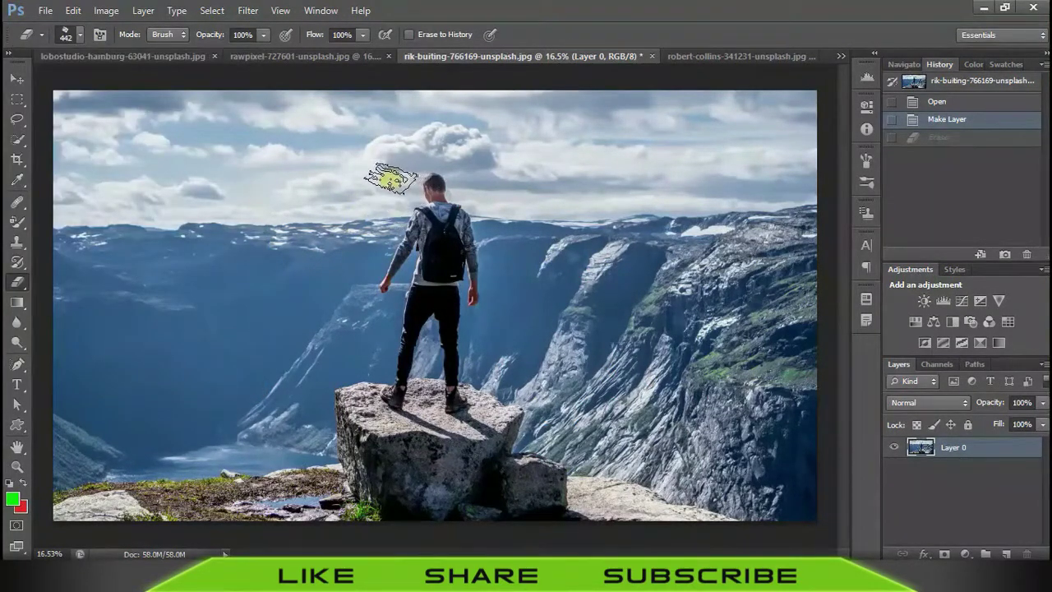
# Erase a large swath over the hiker and cliffs, then undo it in History
pyautogui.moveTo(457, 171)
pyautogui.mouseDown()
pyautogui.moveTo(399, 222)
pyautogui.moveTo(498, 206)
pyautogui.moveTo(534, 242)
pyautogui.moveTo(417, 360)
pyautogui.moveTo(476, 356)
pyautogui.moveTo(575, 309)
pyautogui.moveTo(464, 394)
pyautogui.moveTo(567, 362)
pyautogui.moveTo(600, 421)
pyautogui.mouseUp()
pyautogui.moveTo(645, 341); pyautogui.dragTo(657, 300)
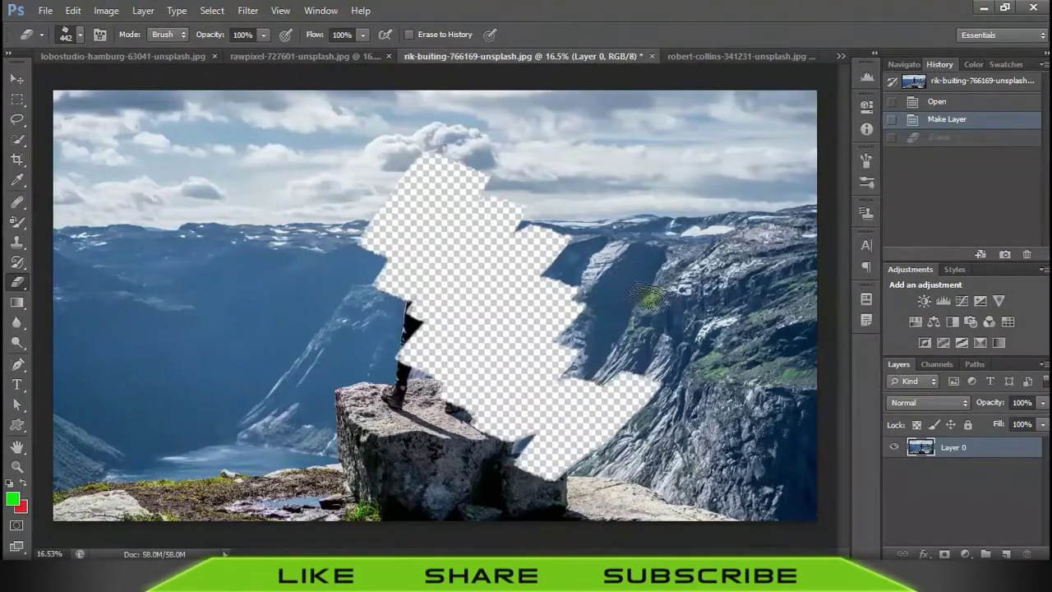
pyautogui.click(960, 122)
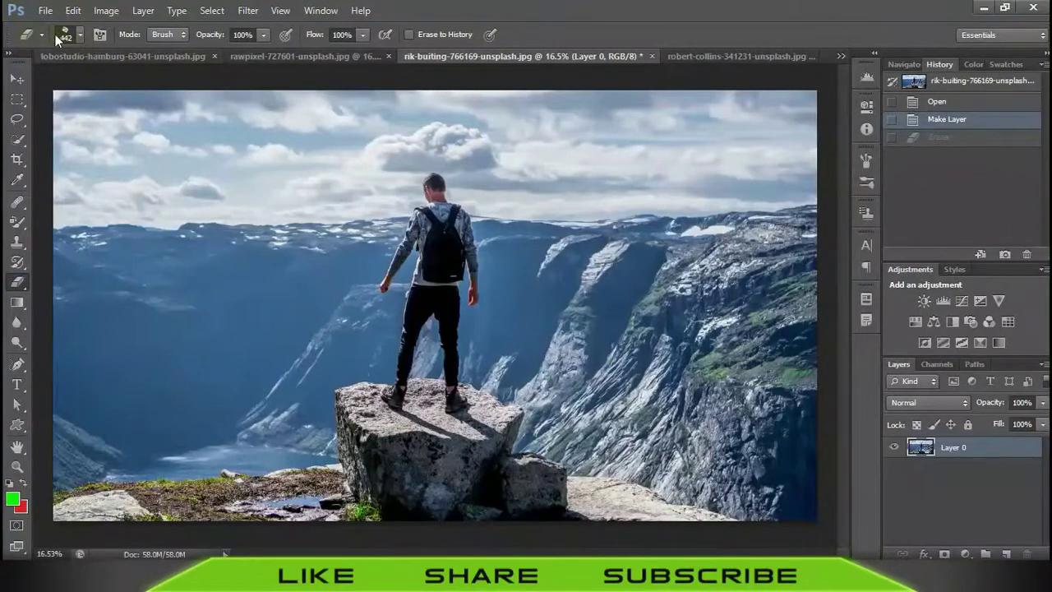
# Try the eraser's Pencil mode, then set its Mode to Block
pyautogui.click(162, 36)
pyautogui.click(80, 35)
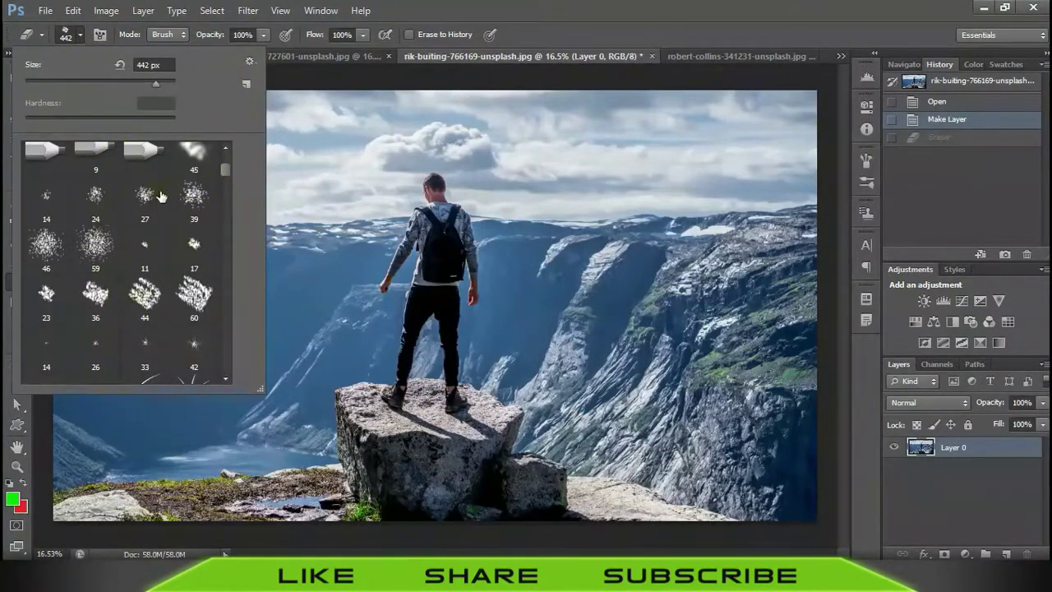
pyautogui.click(179, 37)
pyautogui.click(177, 59)
pyautogui.click(75, 38)
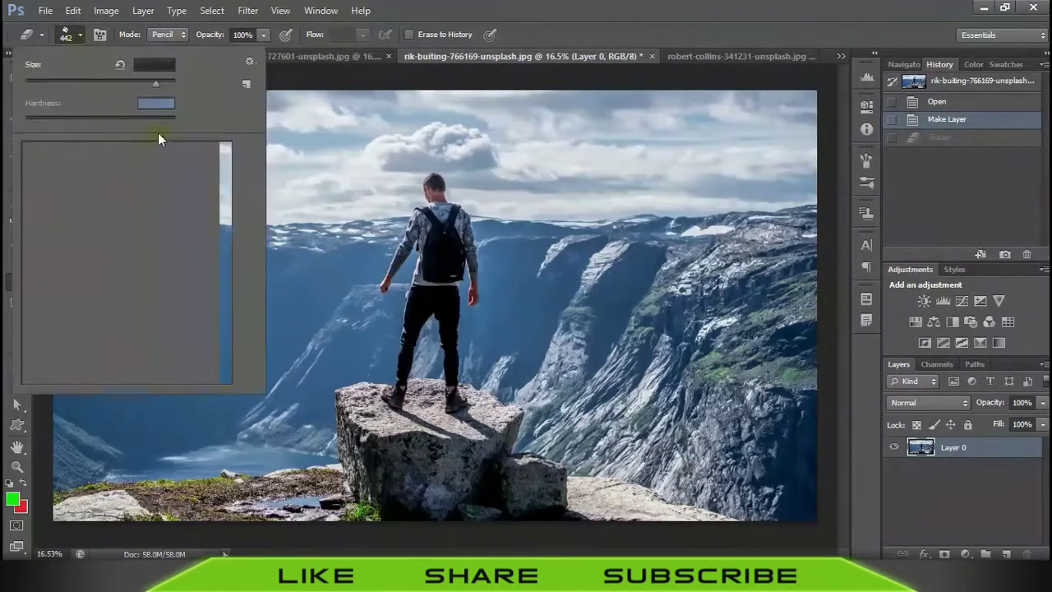
pyautogui.moveTo(227, 172); pyautogui.dragTo(226, 155)
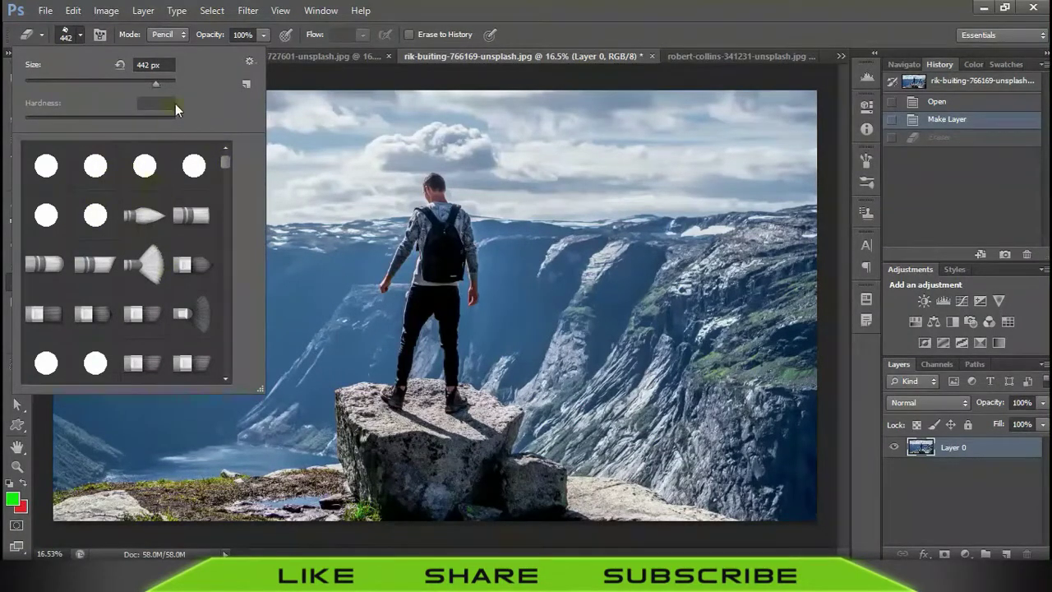
pyautogui.click(181, 38)
pyautogui.click(173, 74)
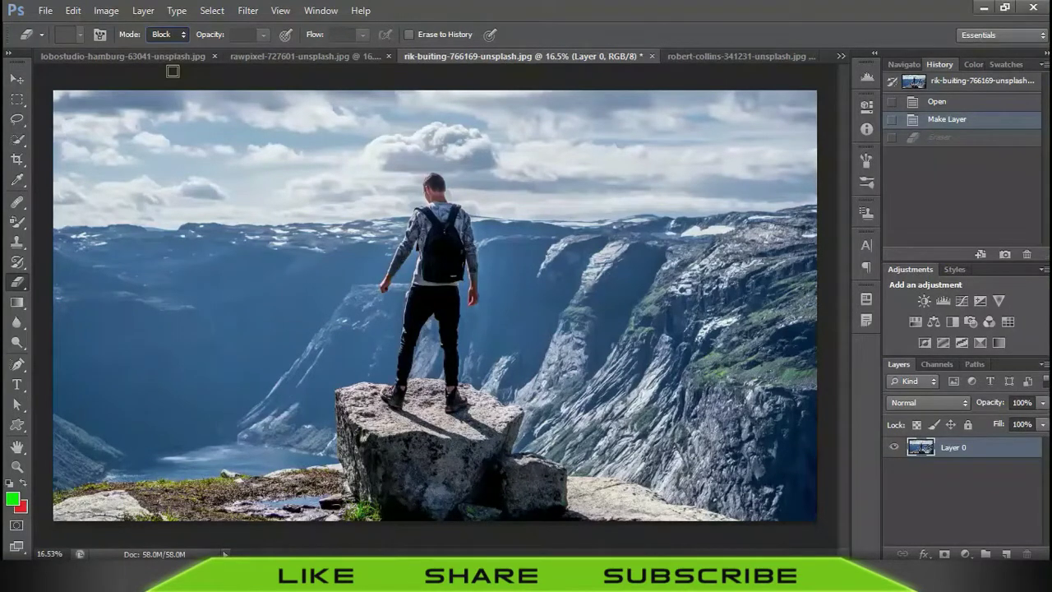
# Test a Block-mode erase in the sky, undo it, and set Mode back to Pencil
pyautogui.moveTo(192, 145)
pyautogui.mouseDown()
pyautogui.moveTo(210, 154)
pyautogui.moveTo(240, 134)
pyautogui.moveTo(188, 228)
pyautogui.moveTo(244, 172)
pyautogui.moveTo(258, 191)
pyautogui.moveTo(249, 211)
pyautogui.moveTo(287, 181)
pyautogui.moveTo(254, 249)
pyautogui.moveTo(329, 188)
pyautogui.mouseUp()
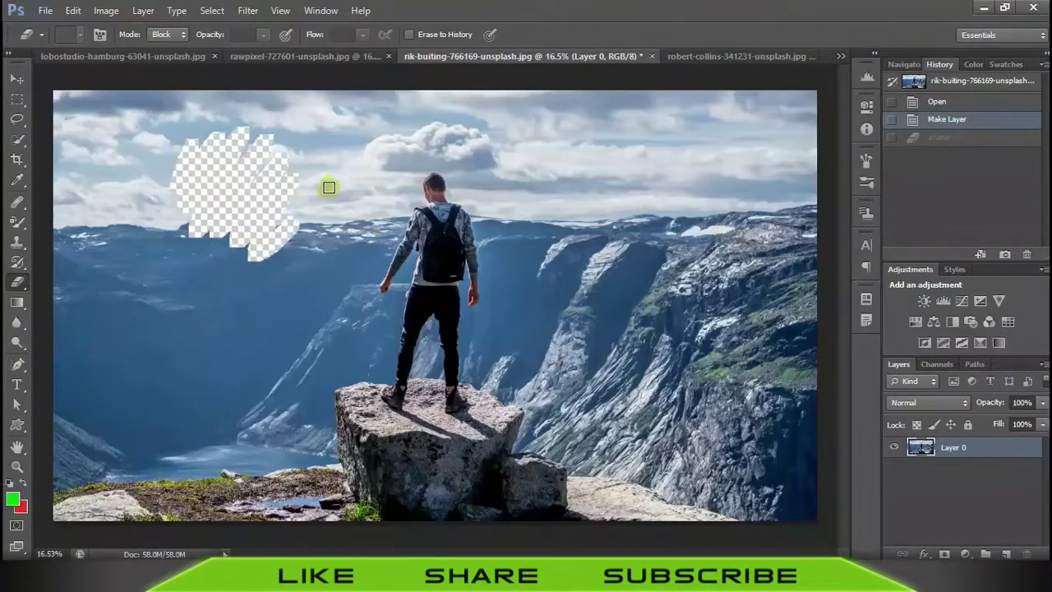
pyautogui.hotkey('ctrl', 'z')
pyautogui.click(160, 41)
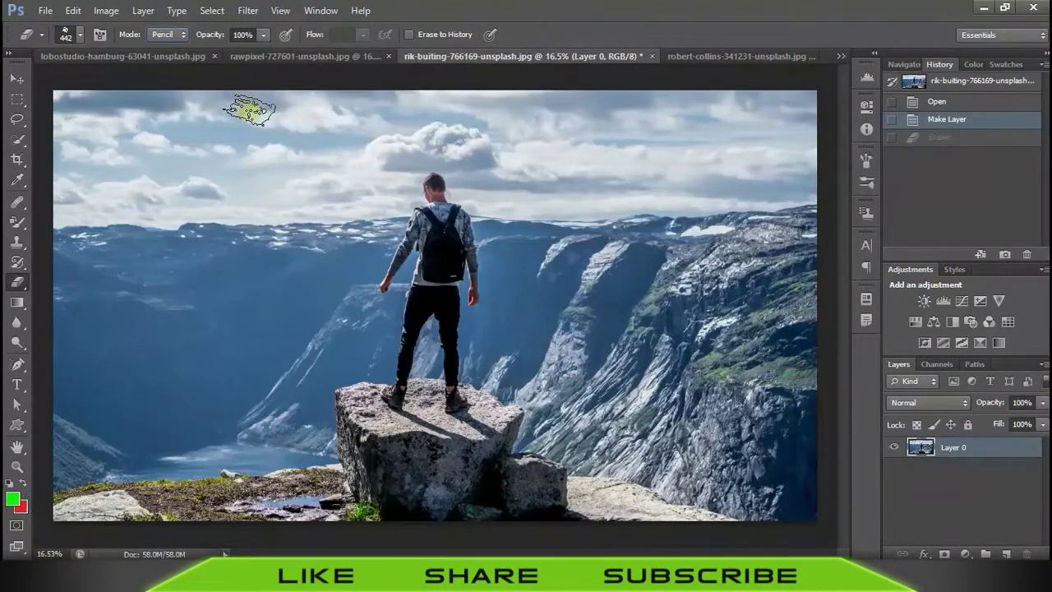
# Set eraser opacity to 18%, test a faint erase on the mountains, and undo it
pyautogui.moveTo(212, 41); pyautogui.dragTo(155, 43)
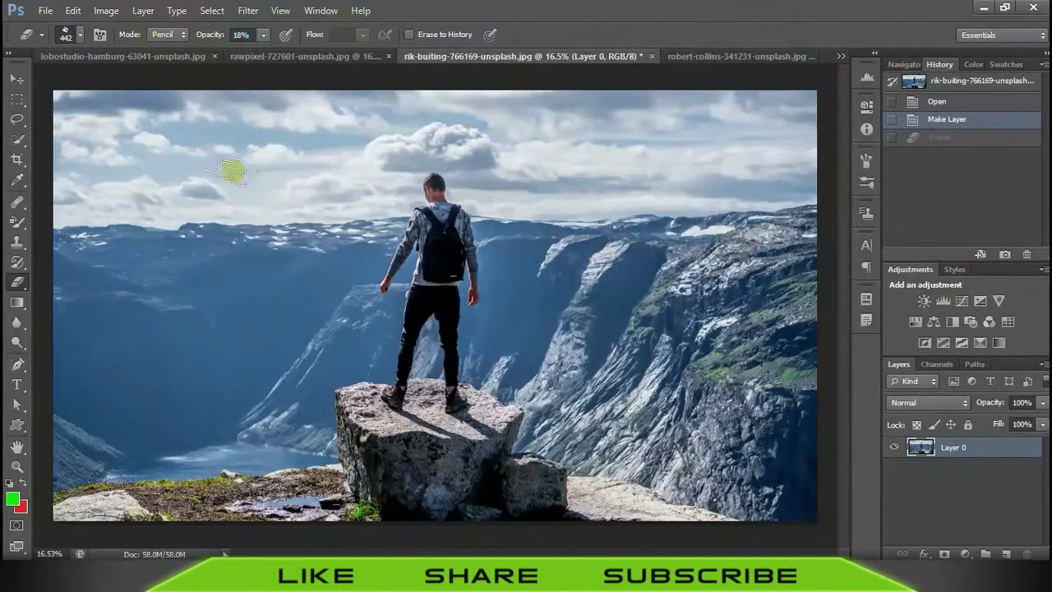
pyautogui.moveTo(222, 255)
pyautogui.mouseDown()
pyautogui.moveTo(246, 238)
pyautogui.moveTo(334, 247)
pyautogui.moveTo(329, 228)
pyautogui.mouseUp()
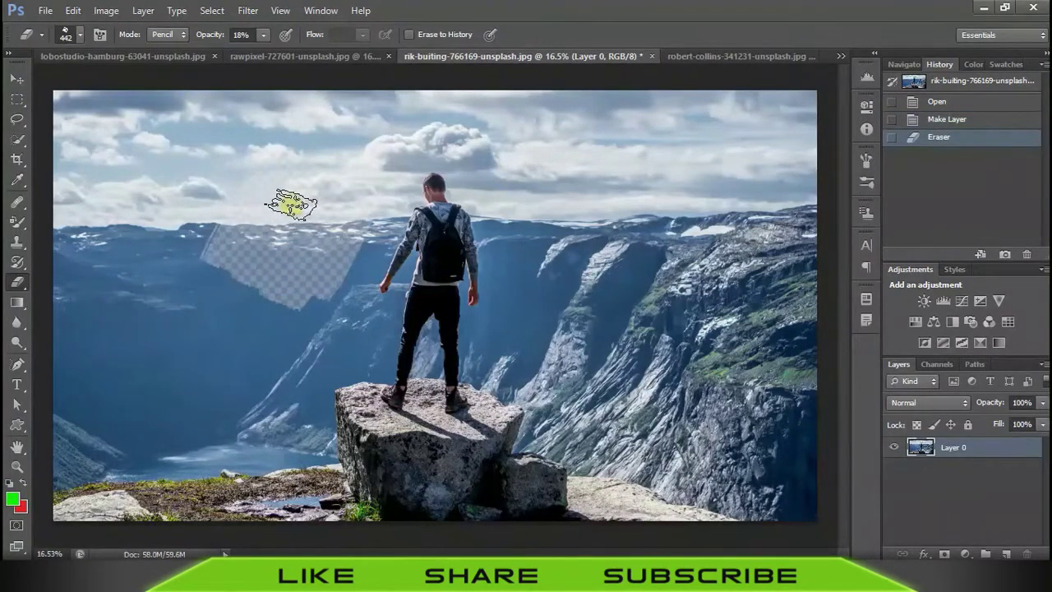
pyautogui.hotkey('ctrl', 'z')
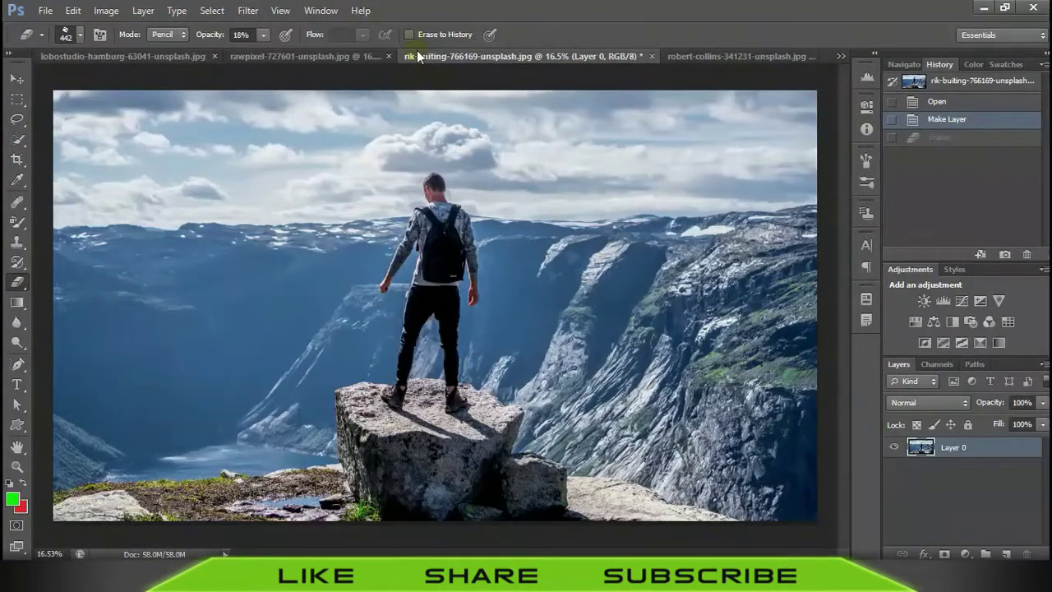
# Revert to the Open state and convert the photo with Image > Adjustments > Black & White
pyautogui.click(938, 104)
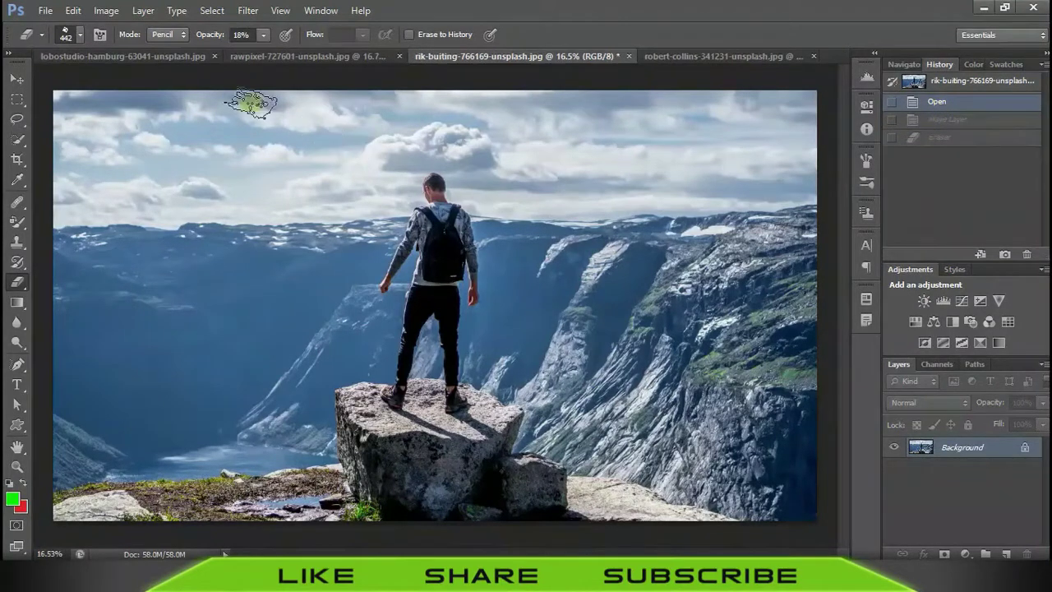
pyautogui.click(107, 11)
pyautogui.moveTo(129, 49)
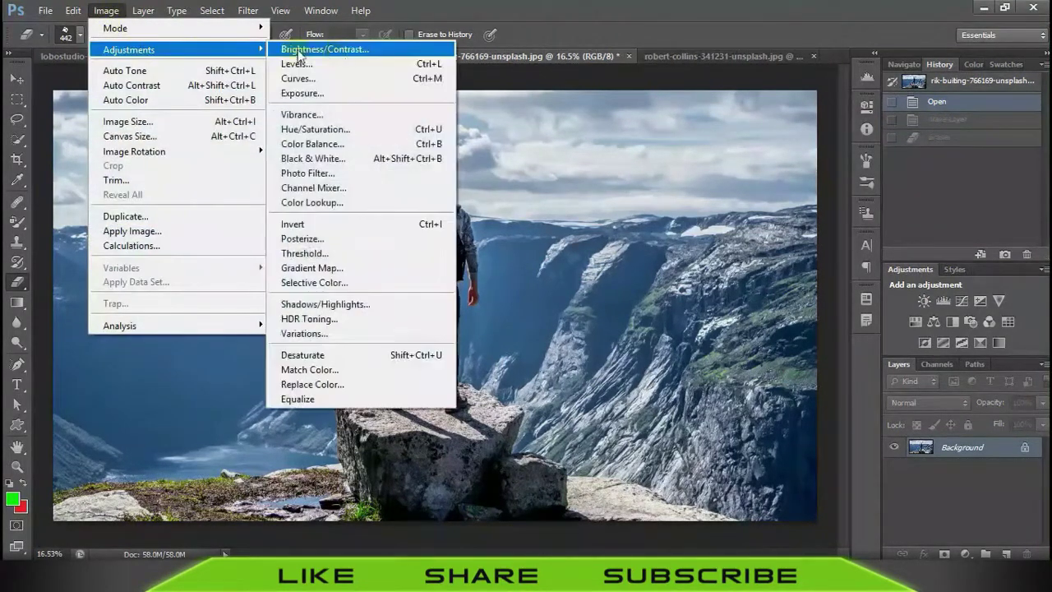
pyautogui.click(339, 163)
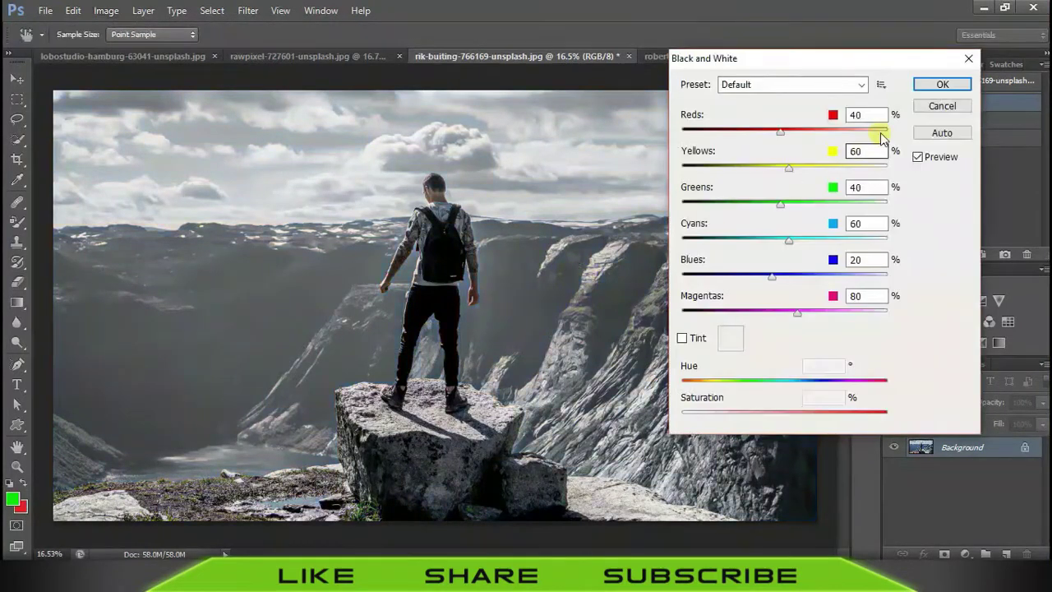
pyautogui.click(941, 84)
pyautogui.press('e')
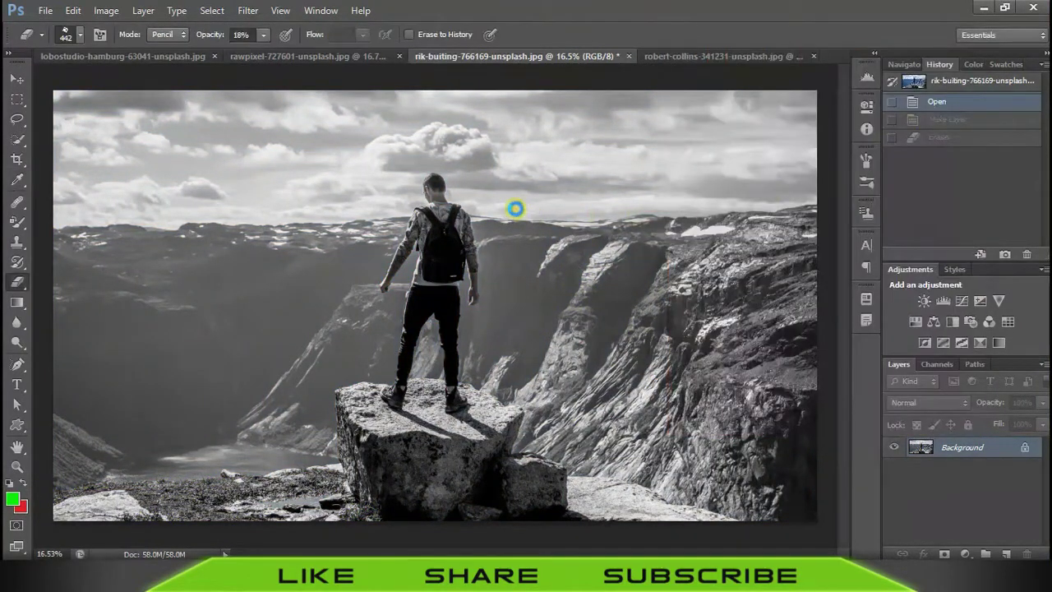
pyautogui.click(27, 265)
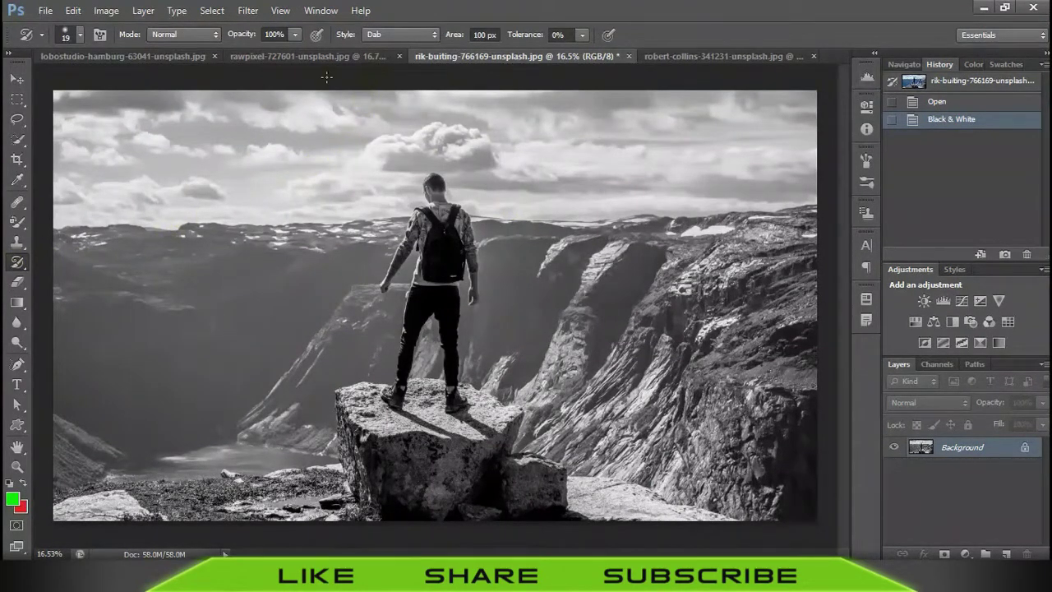
# Enable Erase to History and restore colour over the figure's neck and shoulders
pyautogui.click(17, 282)
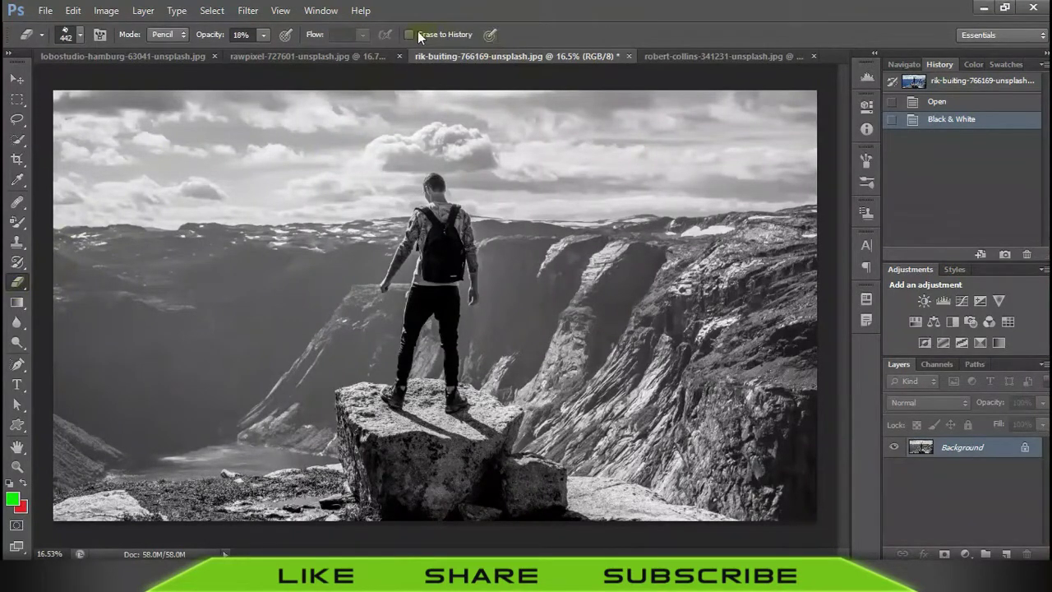
pyautogui.click(410, 34)
pyautogui.click(434, 198)
pyautogui.moveTo(435, 197); pyautogui.dragTo(442, 212)
# Compare the original snapshot, set opacity to 100%, and brush colour back onto the head
pyautogui.click(955, 85)
pyautogui.click(949, 120)
pyautogui.press('0')
pyautogui.moveTo(421, 174)
pyautogui.mouseDown()
pyautogui.moveTo(448, 181)
pyautogui.moveTo(436, 178)
pyautogui.mouseUp()
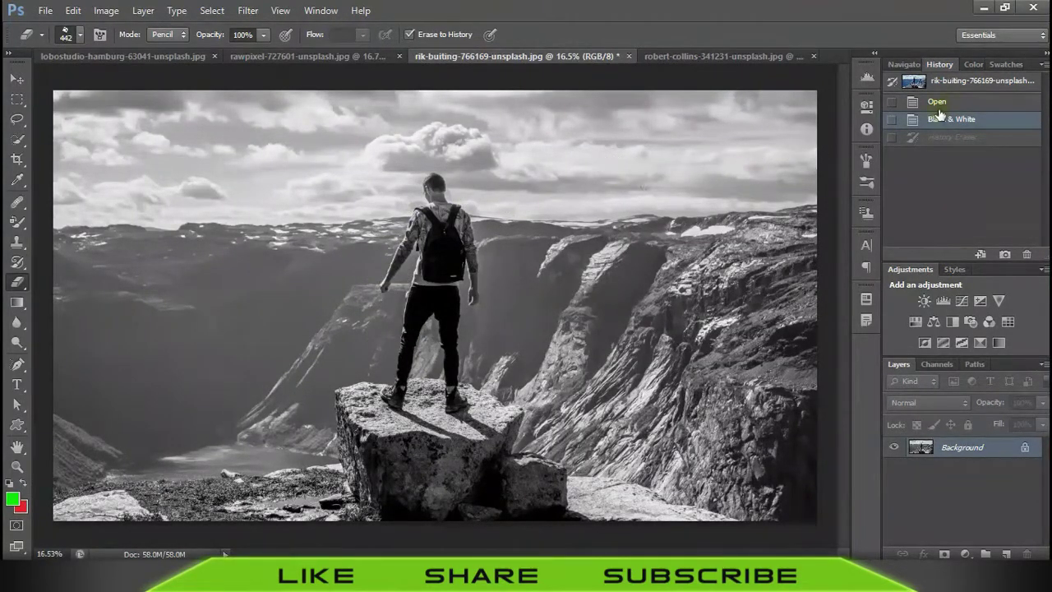
# Compare with the colour snapshot, then return to Black & White and restore colour around the hiker
pyautogui.click(953, 84)
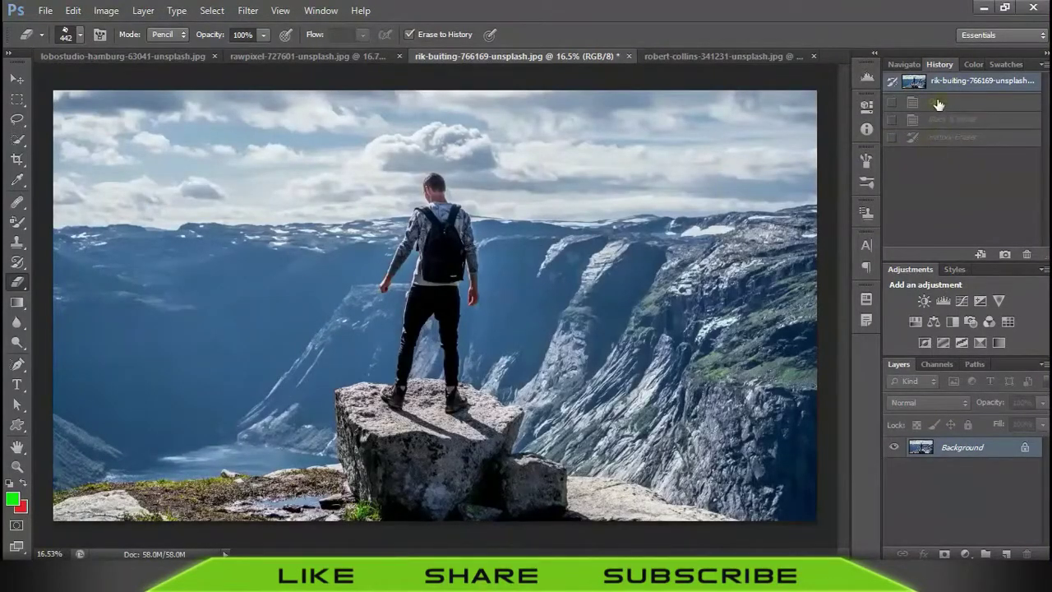
pyautogui.click(947, 121)
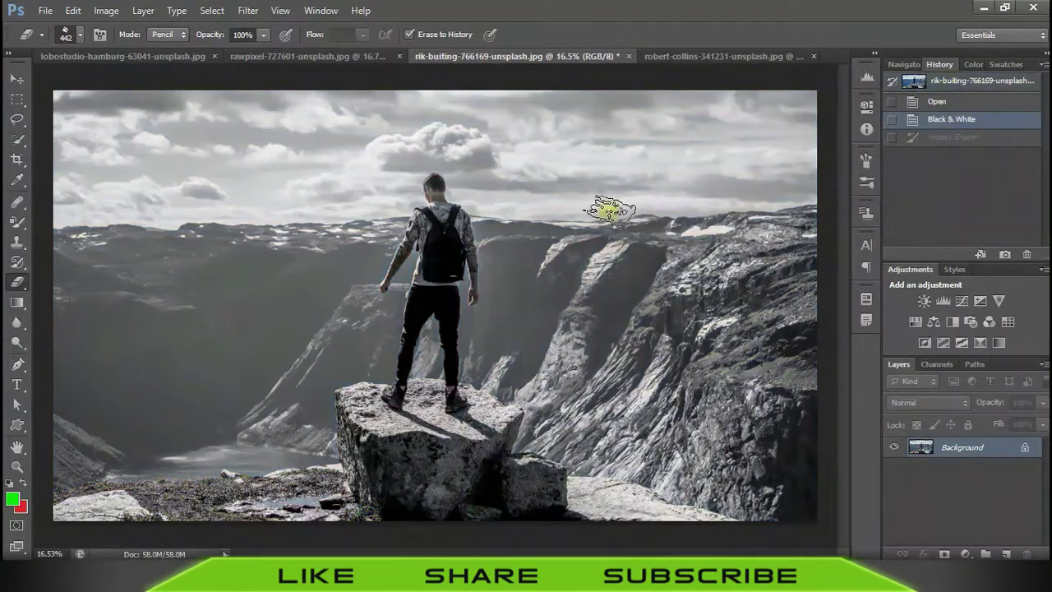
pyautogui.moveTo(471, 190); pyautogui.dragTo(462, 230)
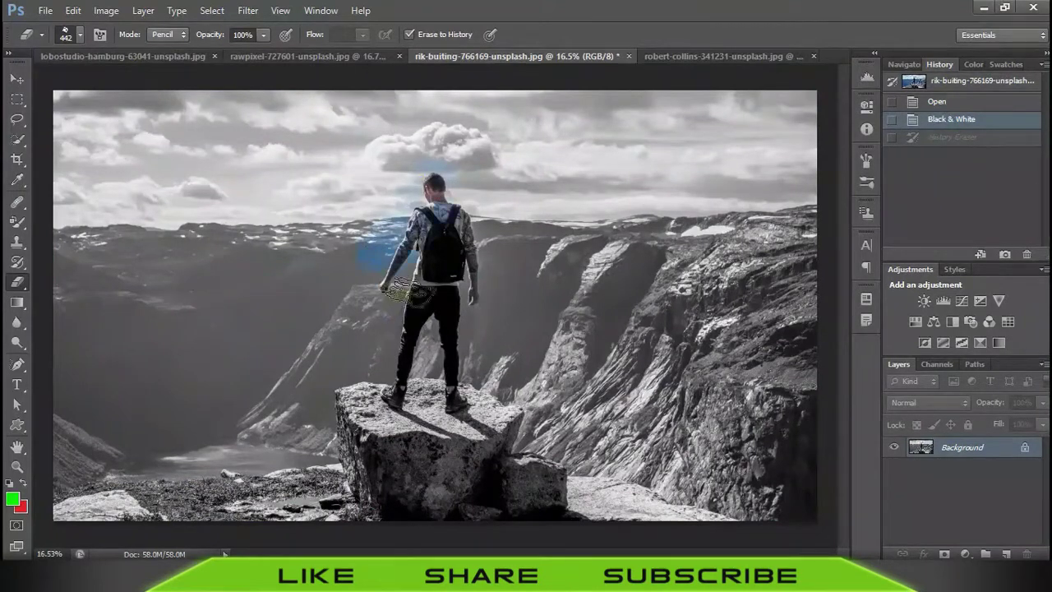
# Briefly try the Art History Brush, return to the Eraser, and view the other eraser variants
pyautogui.click(17, 262)
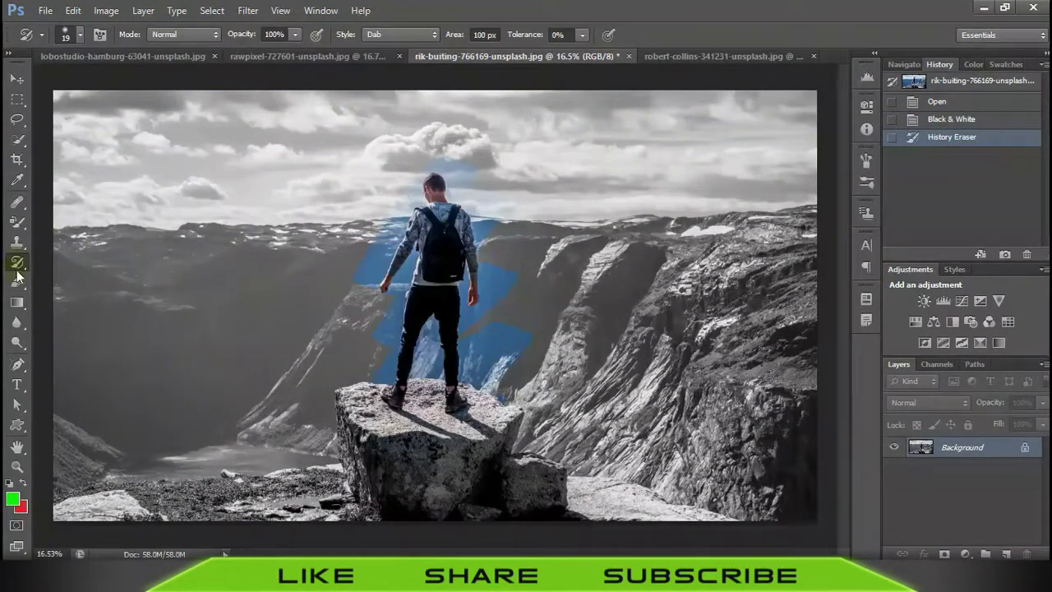
pyautogui.click(16, 282)
pyautogui.rightClick(25, 283)
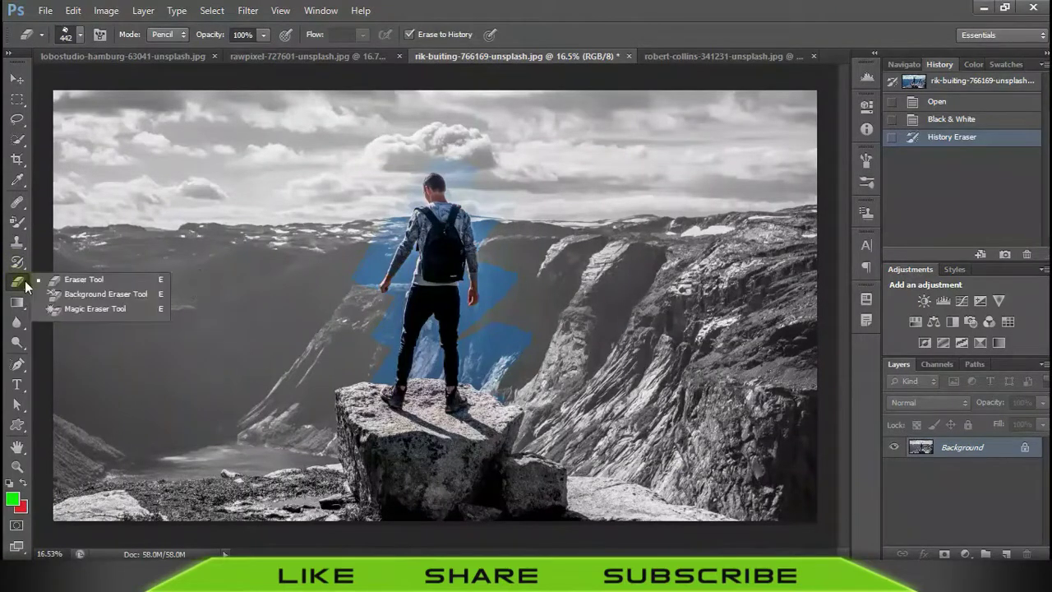
pyautogui.click(76, 287)
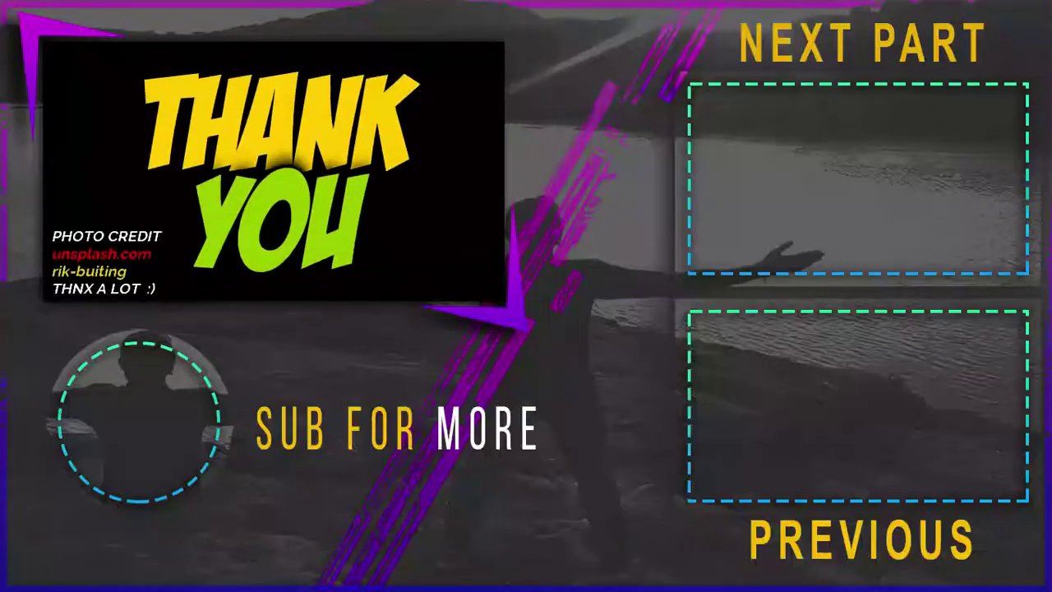